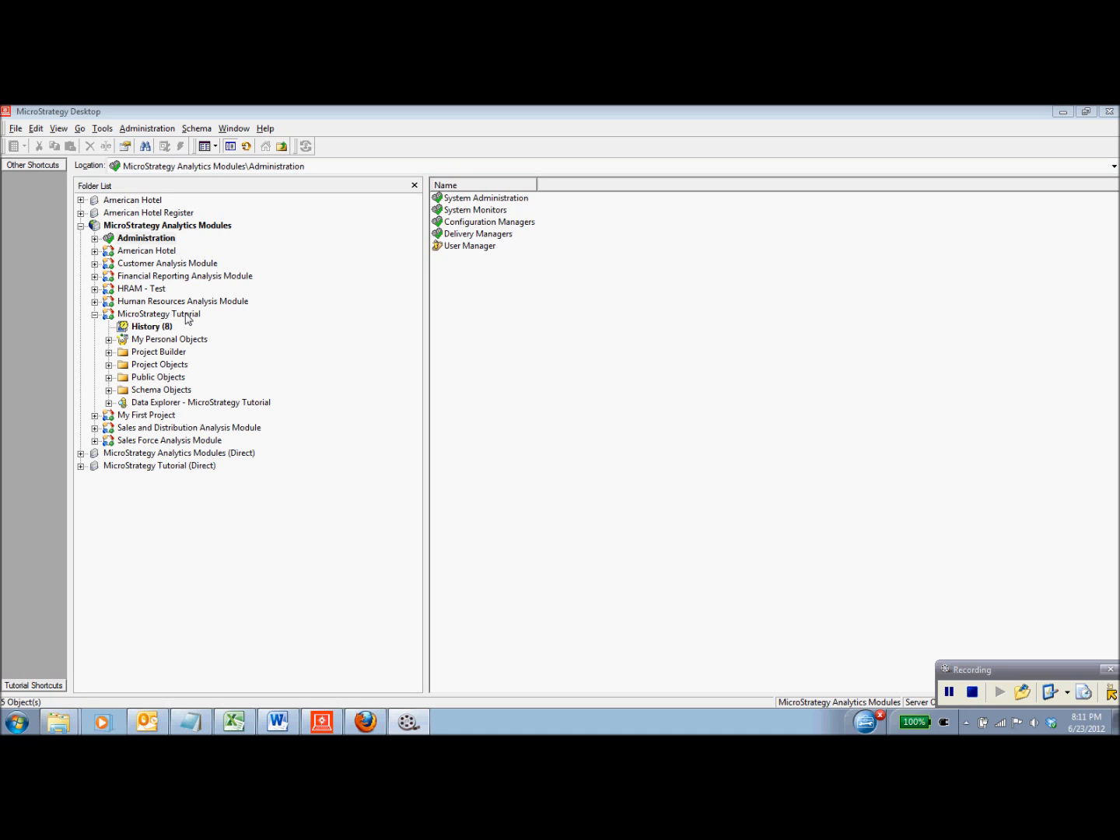
# - Expand Schema Objects > Facts in the MicroStrategy Tutorial project to list its 23 facts, such as Revenue and Cost
pyautogui.click(187, 314)
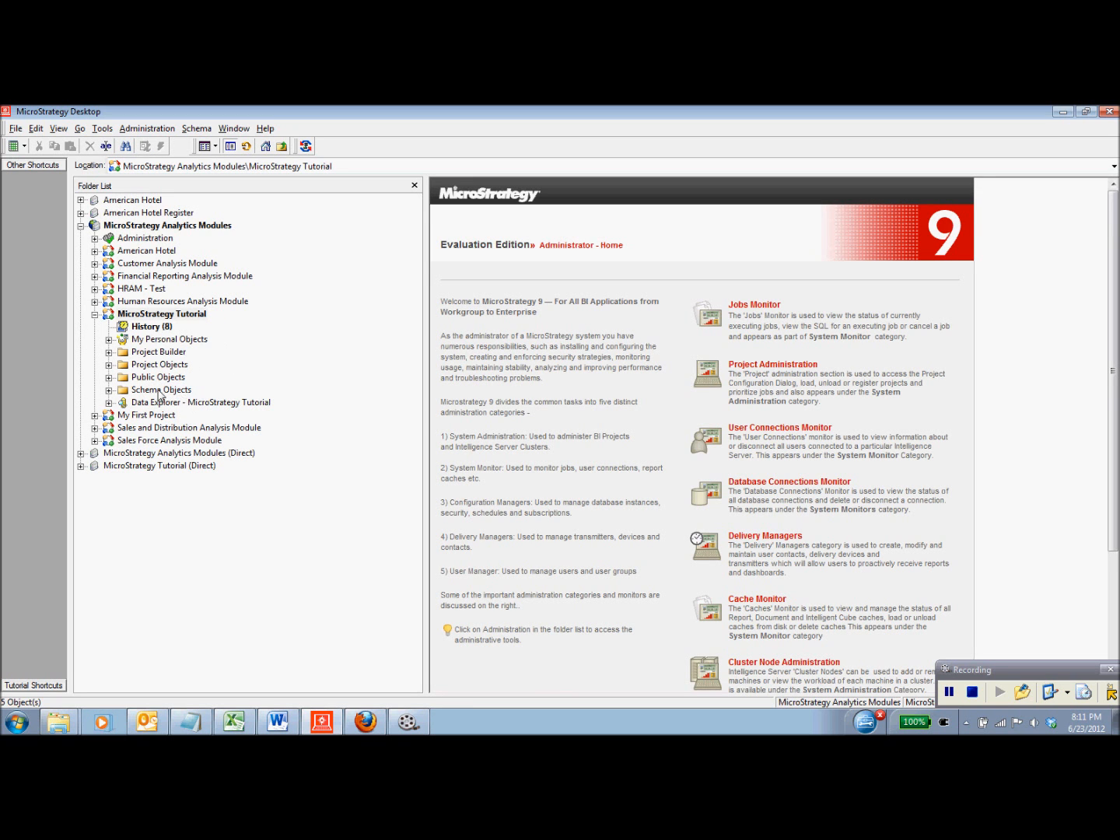
pyautogui.click(109, 390)
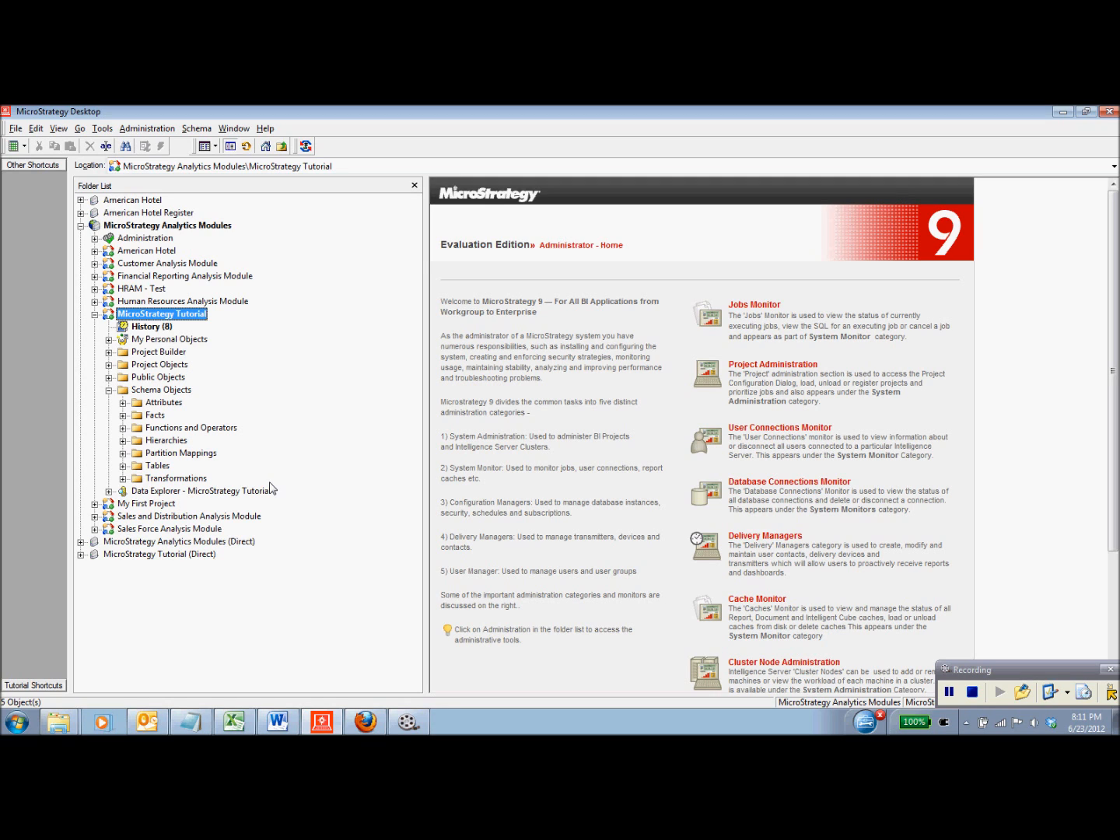
pyautogui.click(122, 416)
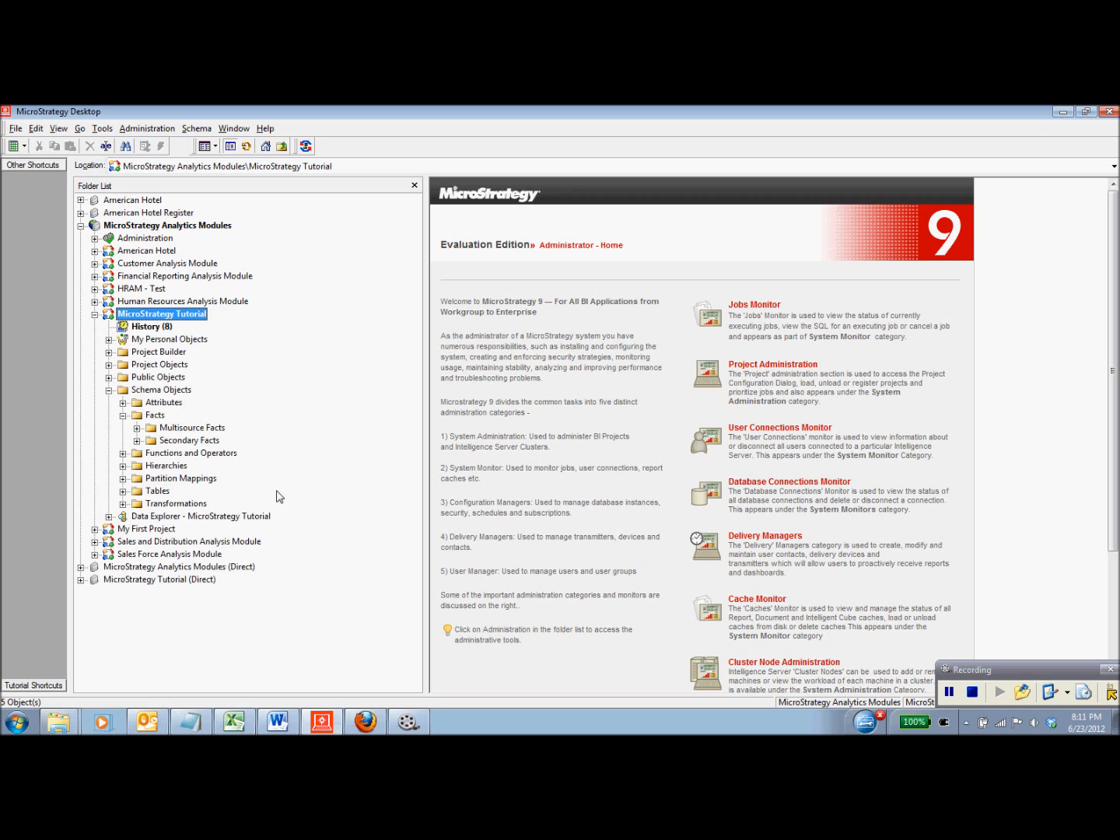
pyautogui.click(164, 415)
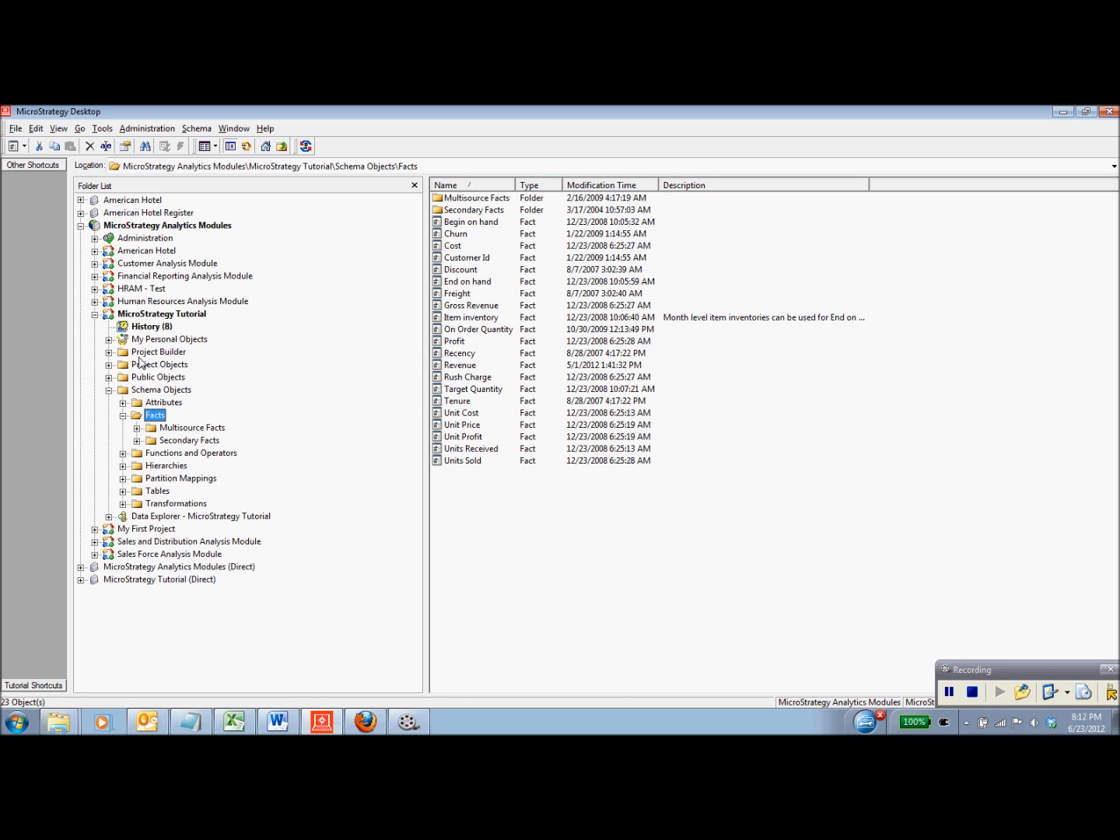
# - Open Attributes > Geography to list attributes such as Region, Employee, Country and Call Center
pyautogui.click(158, 403)
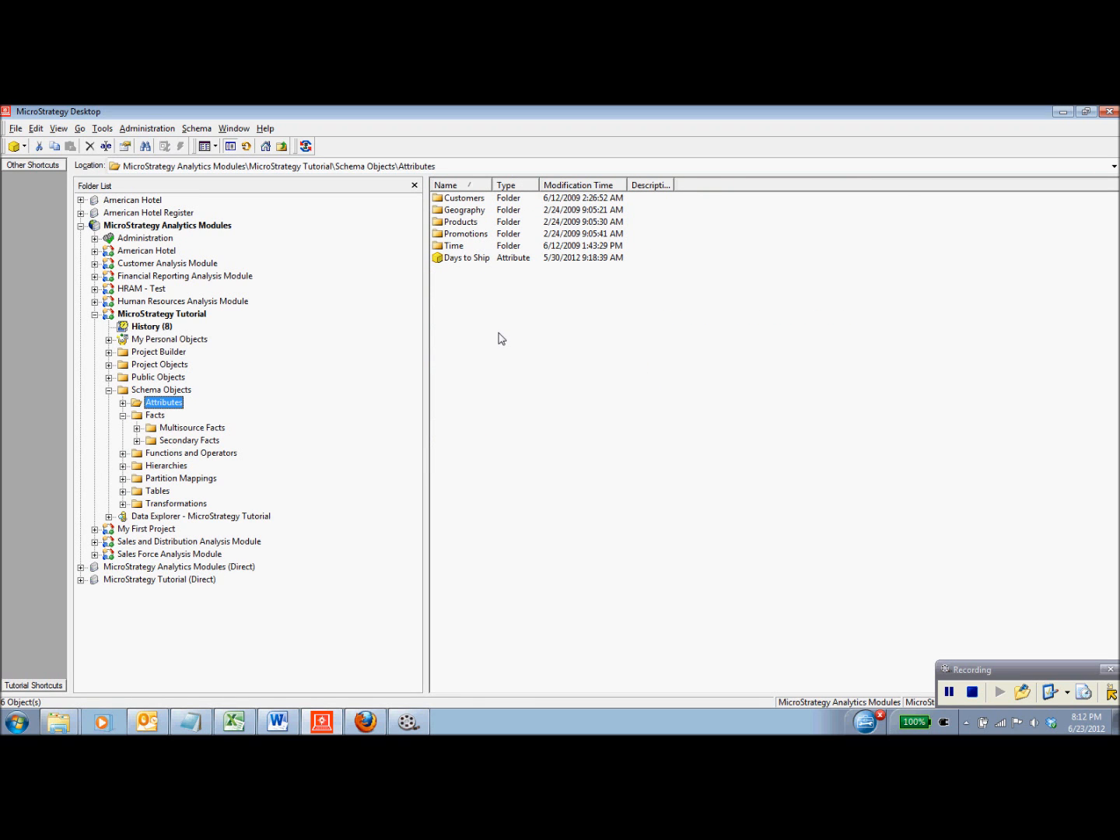
pyautogui.doubleClick(477, 211)
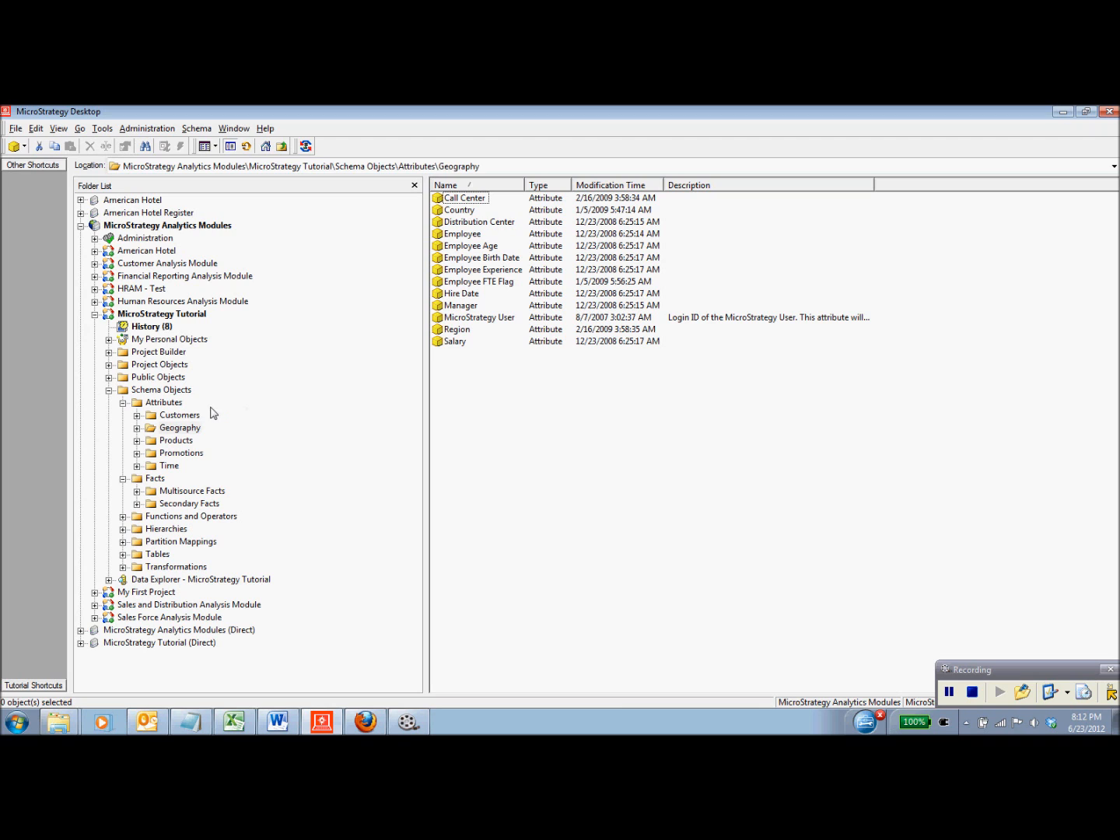
# - Expand Public Objects > Reports and list the report folders in Subject Areas
pyautogui.click(109, 378)
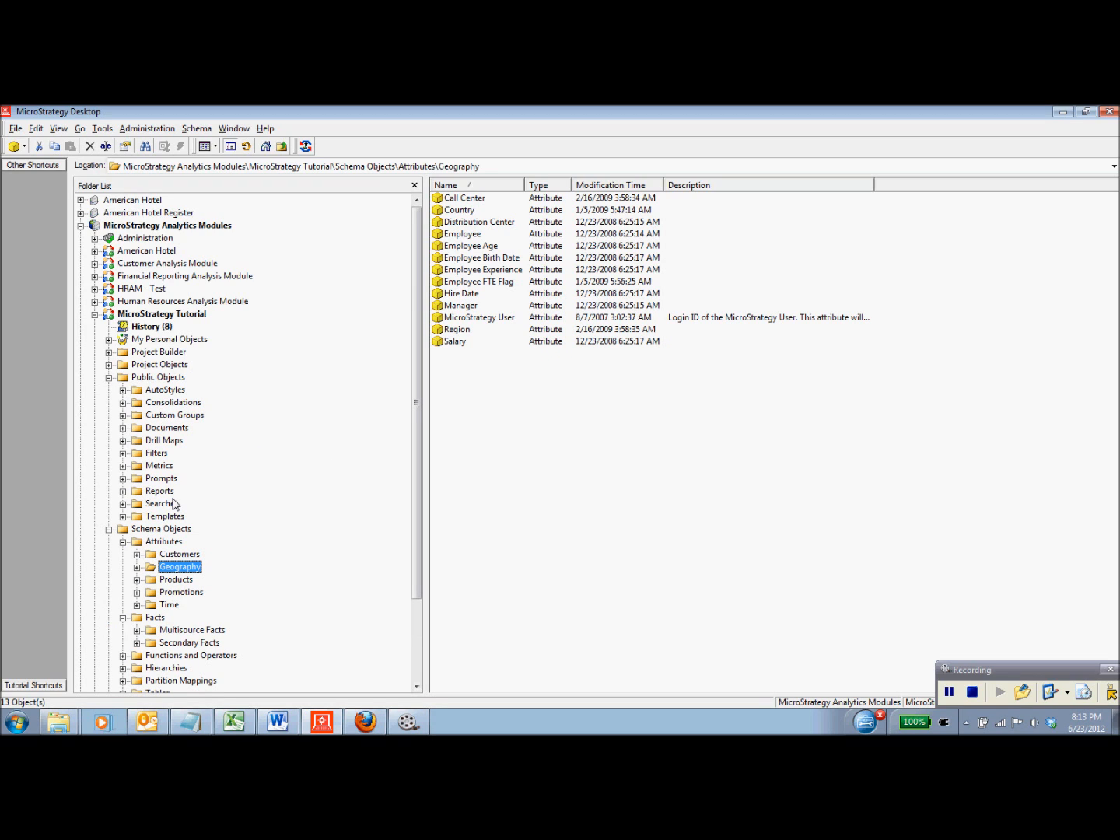
pyautogui.click(122, 492)
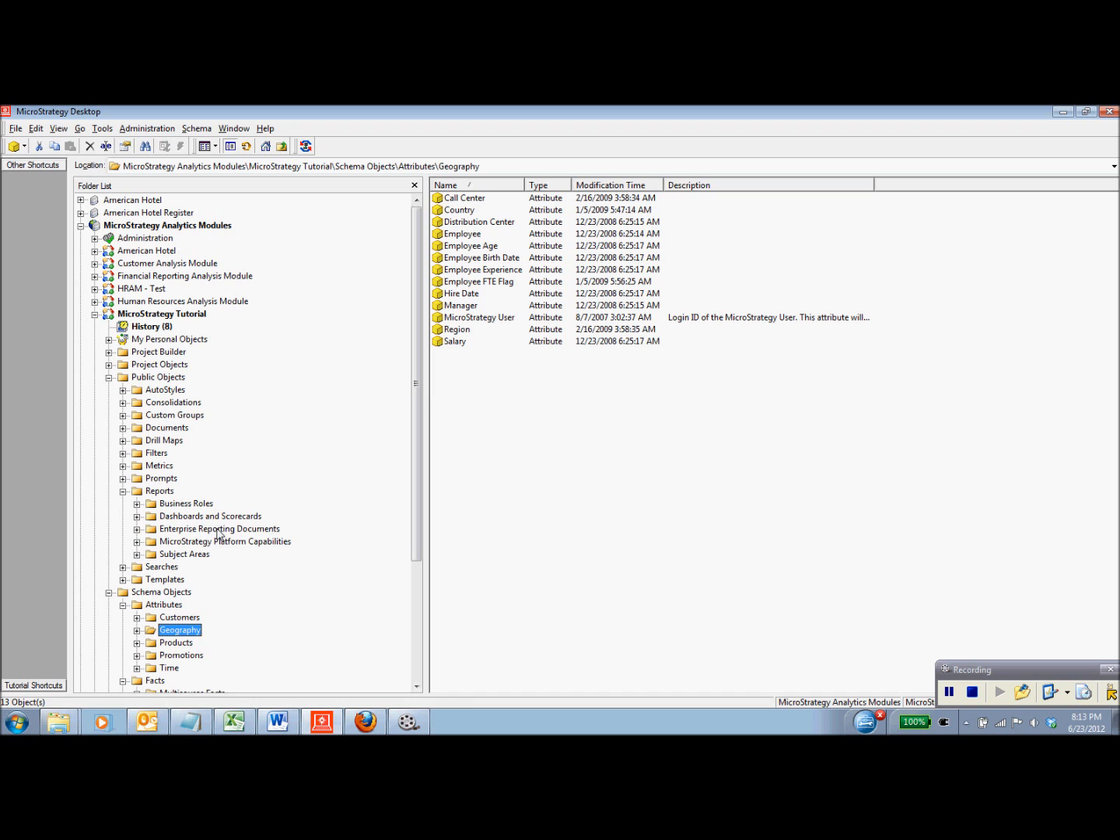
pyautogui.click(172, 554)
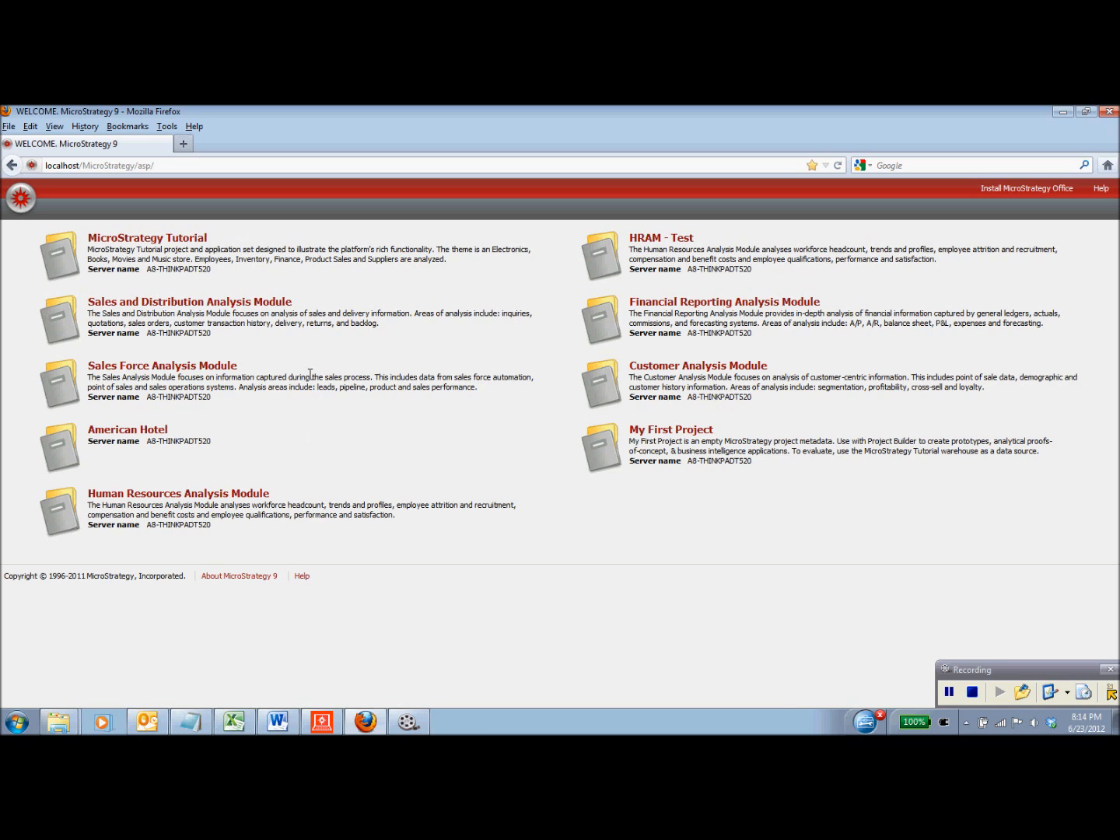
# - Log in to the MicroStrategy Tutorial web project as the administrator user
pyautogui.click(177, 244)
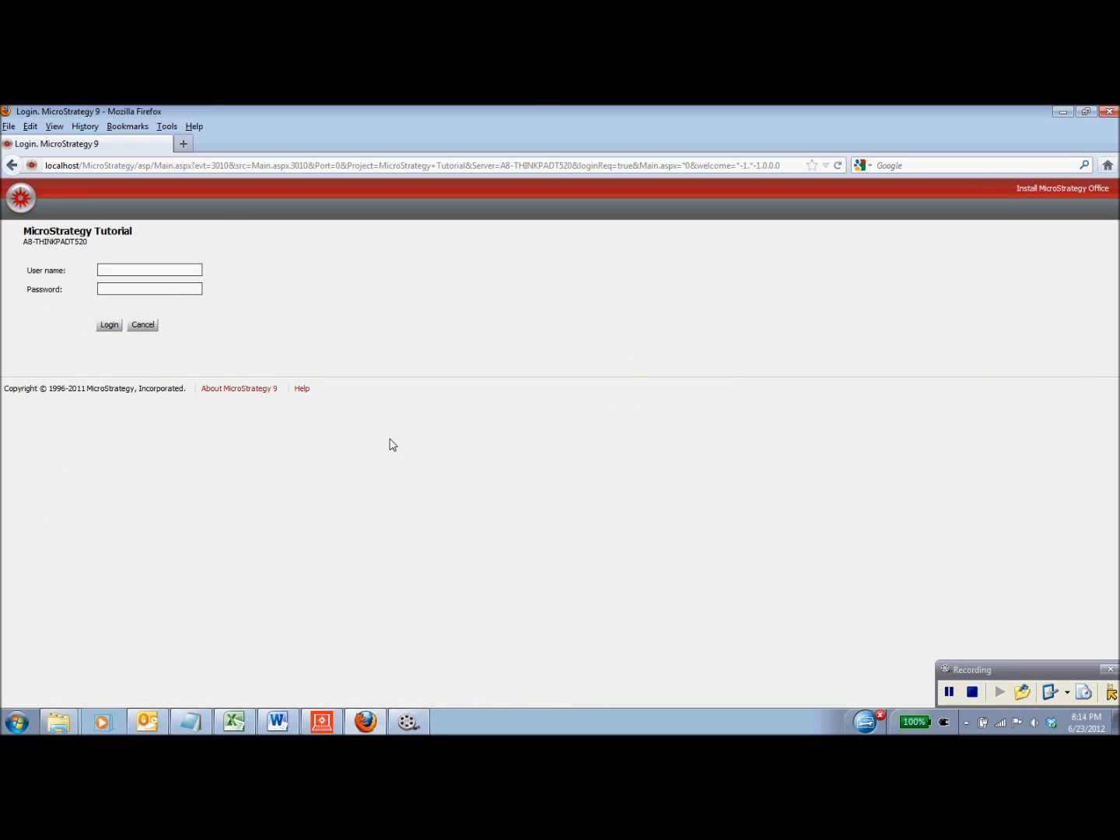
pyautogui.write('administrator')
pyautogui.press('Return')
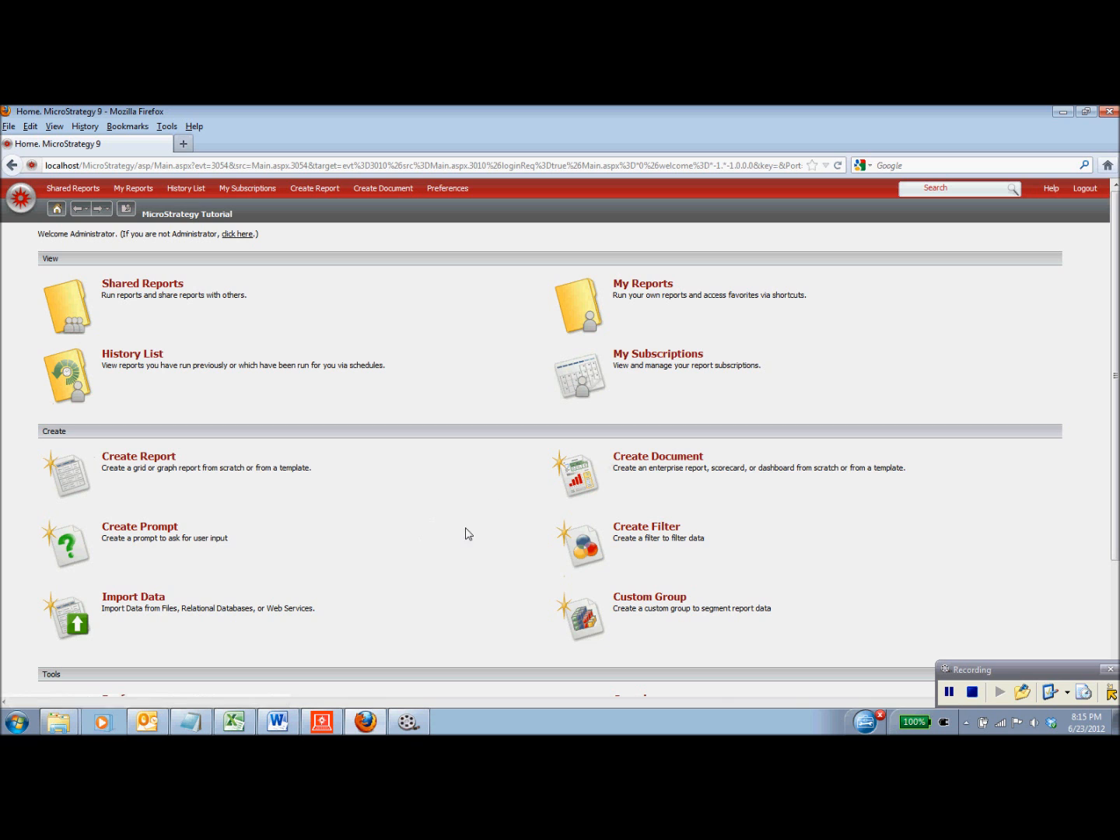
# - Navigate Shared Reports > Subject Areas > Sales and Profitability Analysis
pyautogui.scroll(-3, 492, 536)
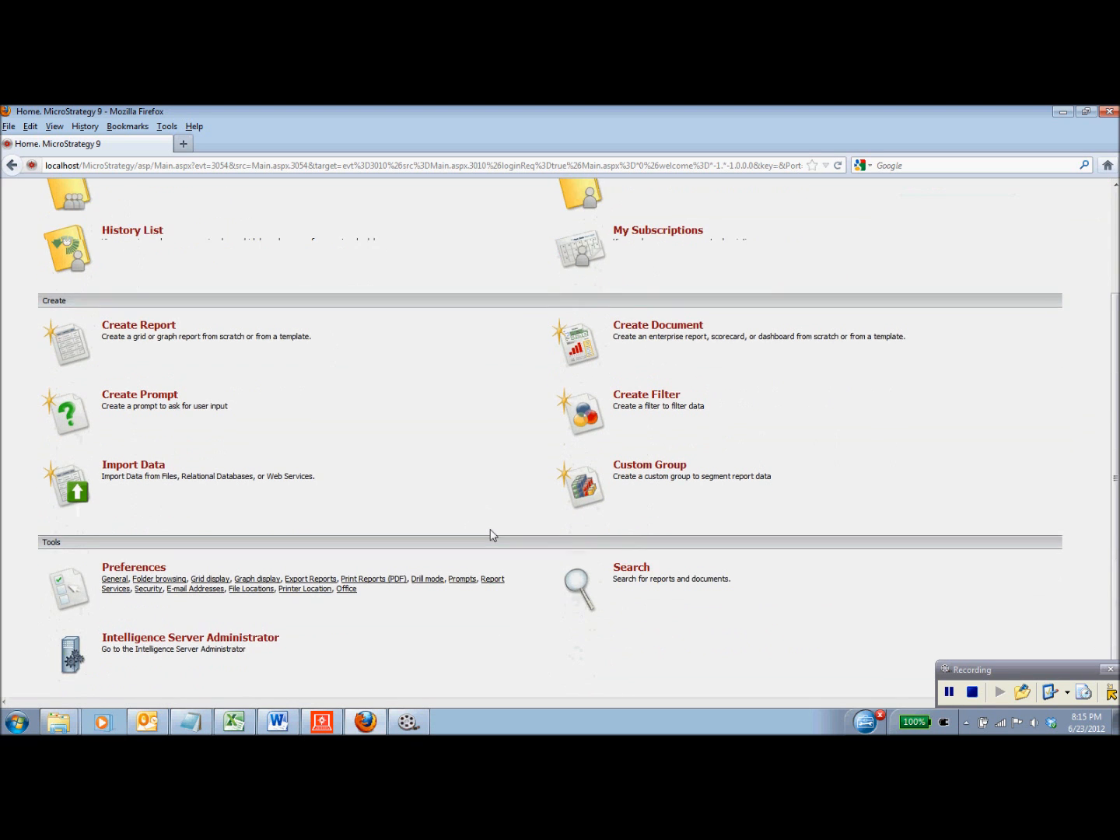
pyautogui.scroll(3, 492, 533)
pyautogui.click(175, 289)
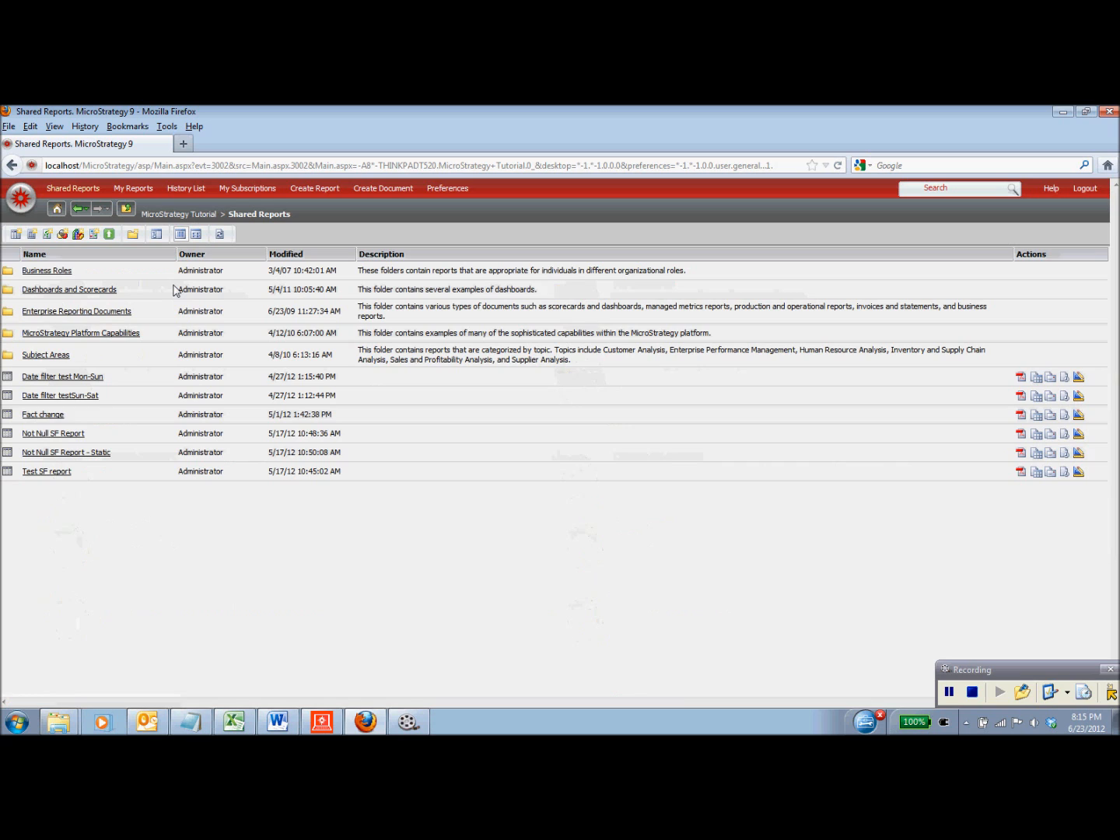
pyautogui.click(46, 355)
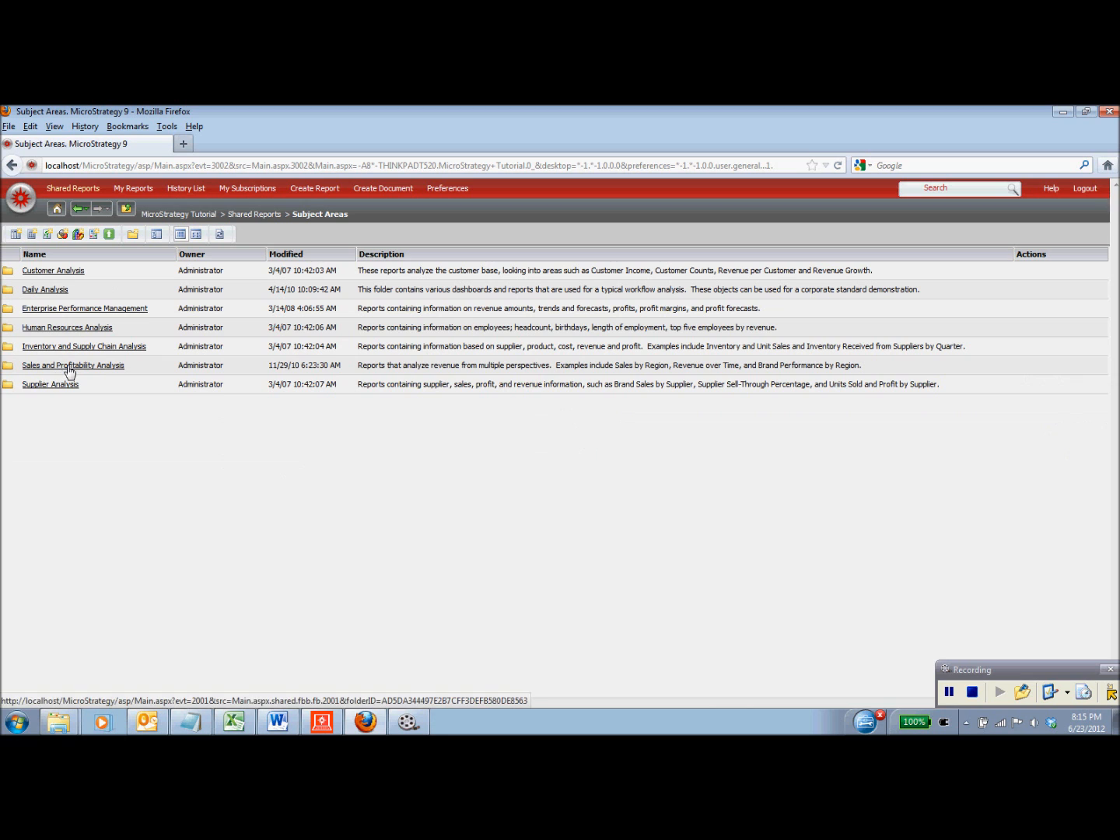
pyautogui.click(69, 365)
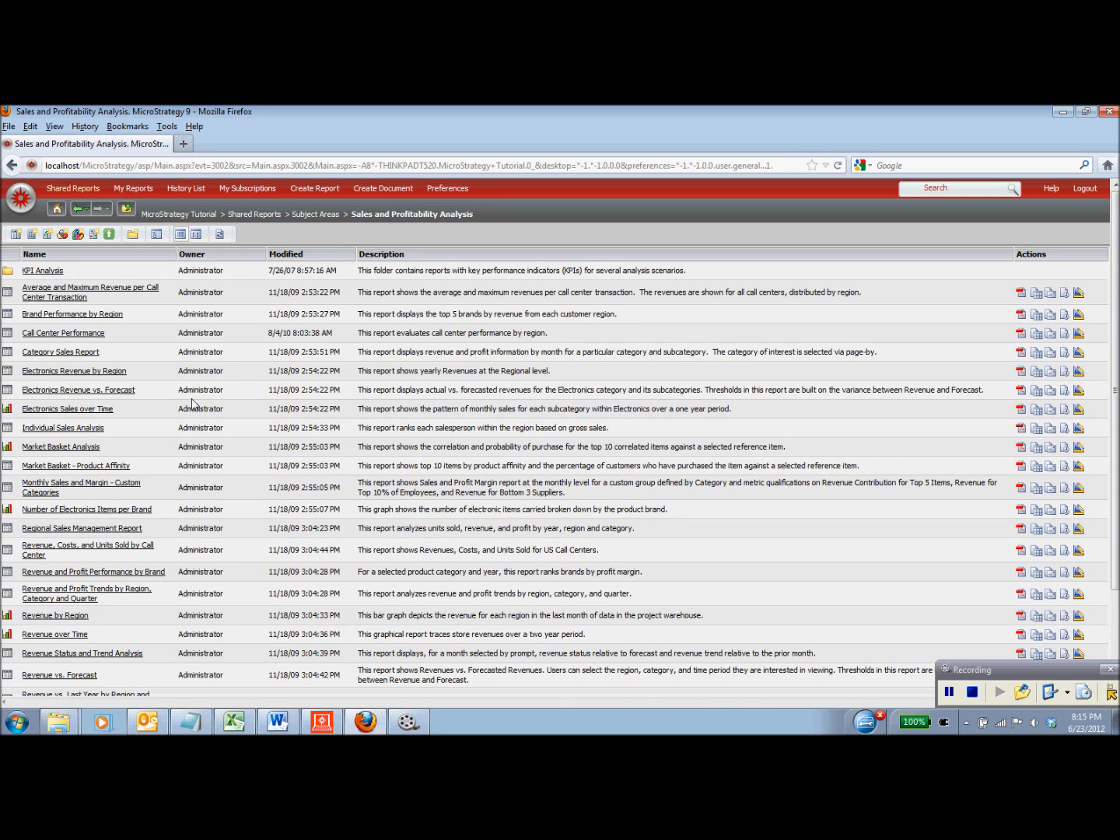
# - Run the Category Sales Report to see monthly profit and revenue for Books subcategories
pyautogui.click(76, 354)
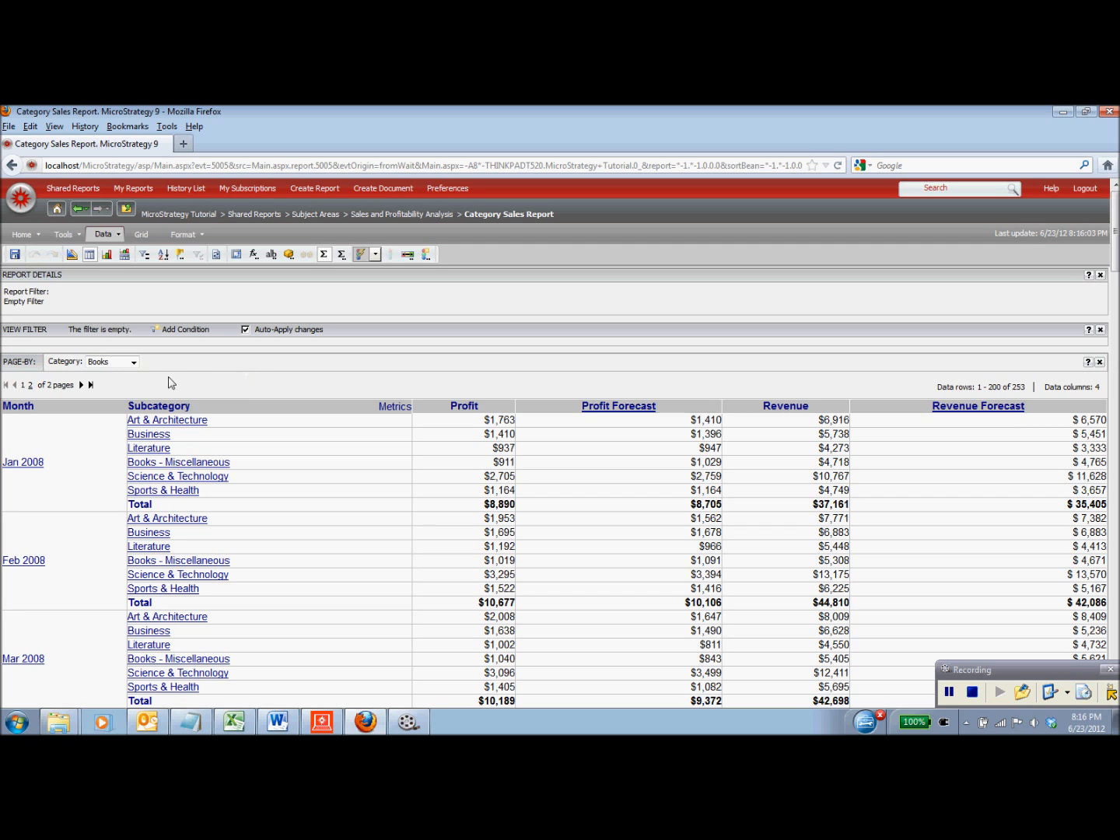
# - Page the report by the Electronics category and move Profit Forecast ahead of Profit
pyautogui.click(132, 363)
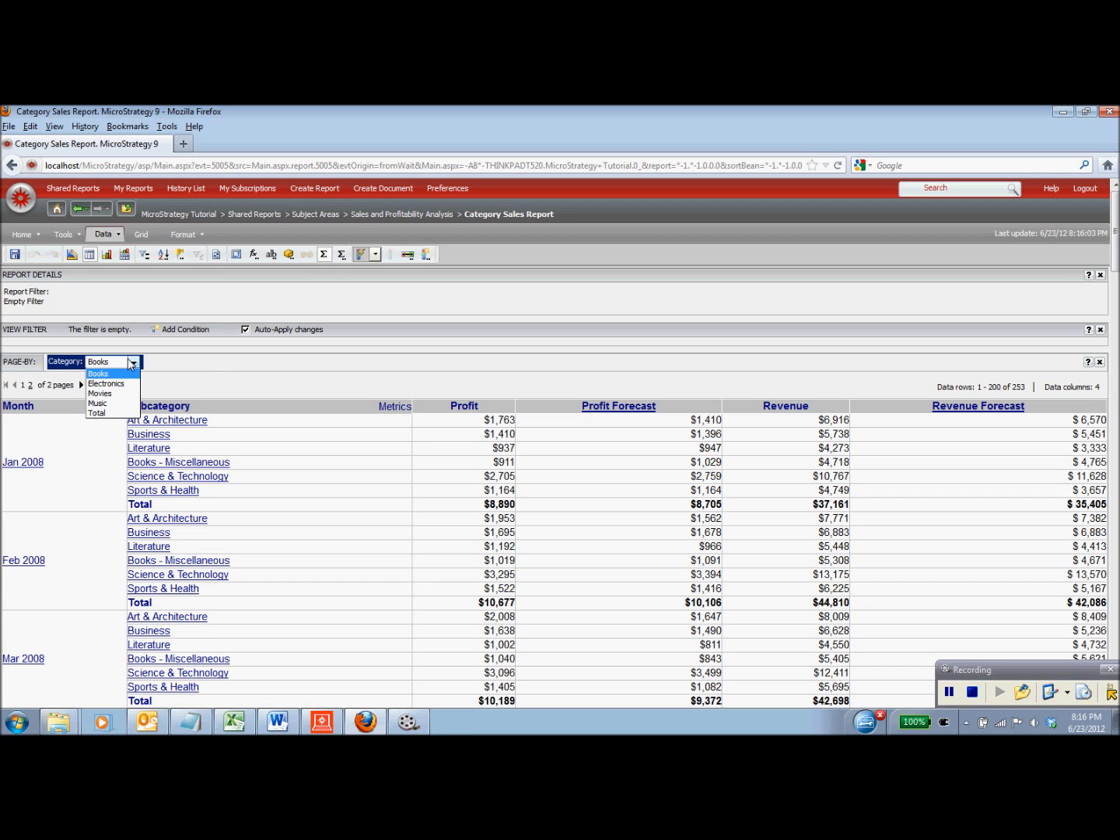
pyautogui.click(196, 382)
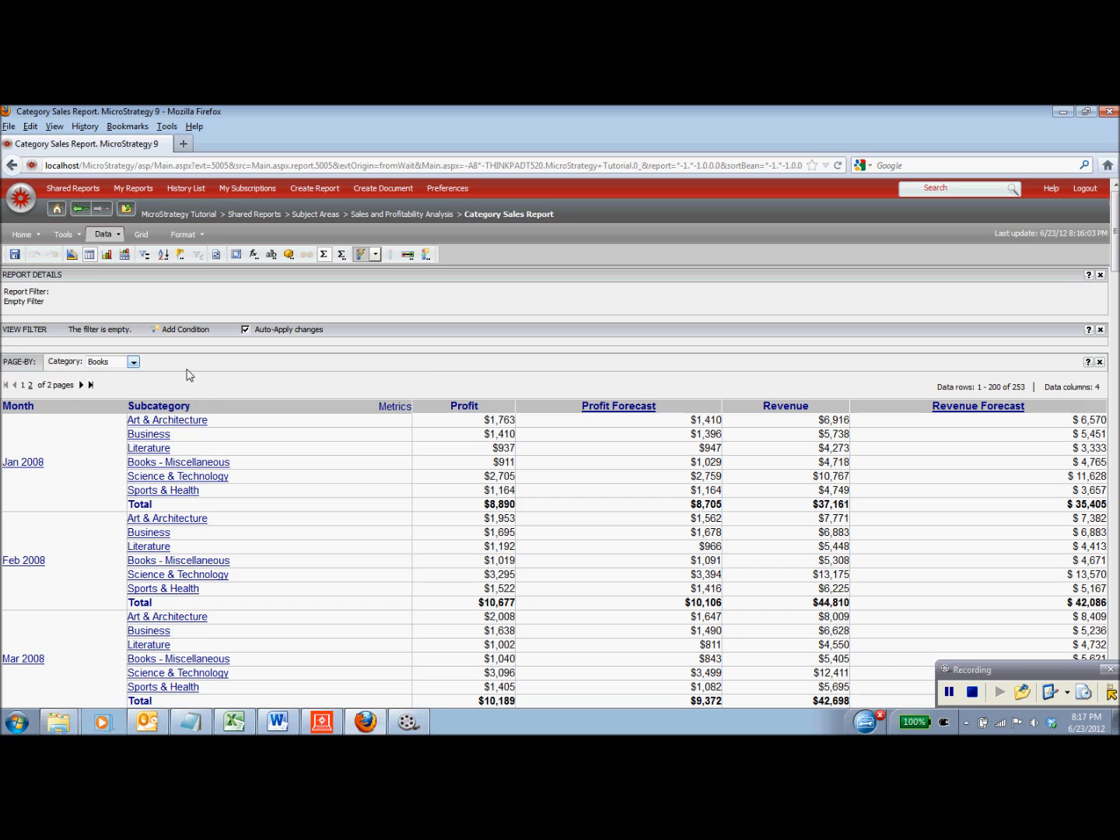
pyautogui.click(137, 361)
pyautogui.click(105, 387)
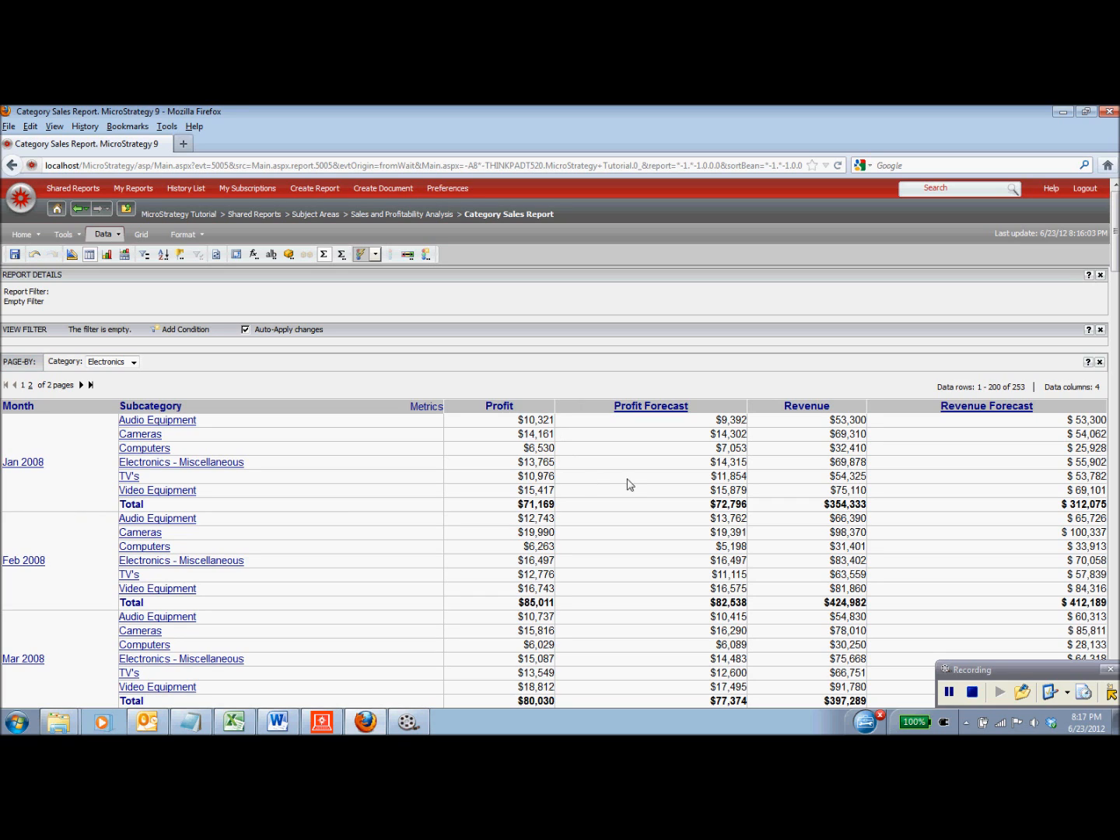
pyautogui.moveTo(720, 406)
pyautogui.mouseDown()
pyautogui.moveTo(501, 403)
pyautogui.moveTo(495, 421)
pyautogui.mouseUp()
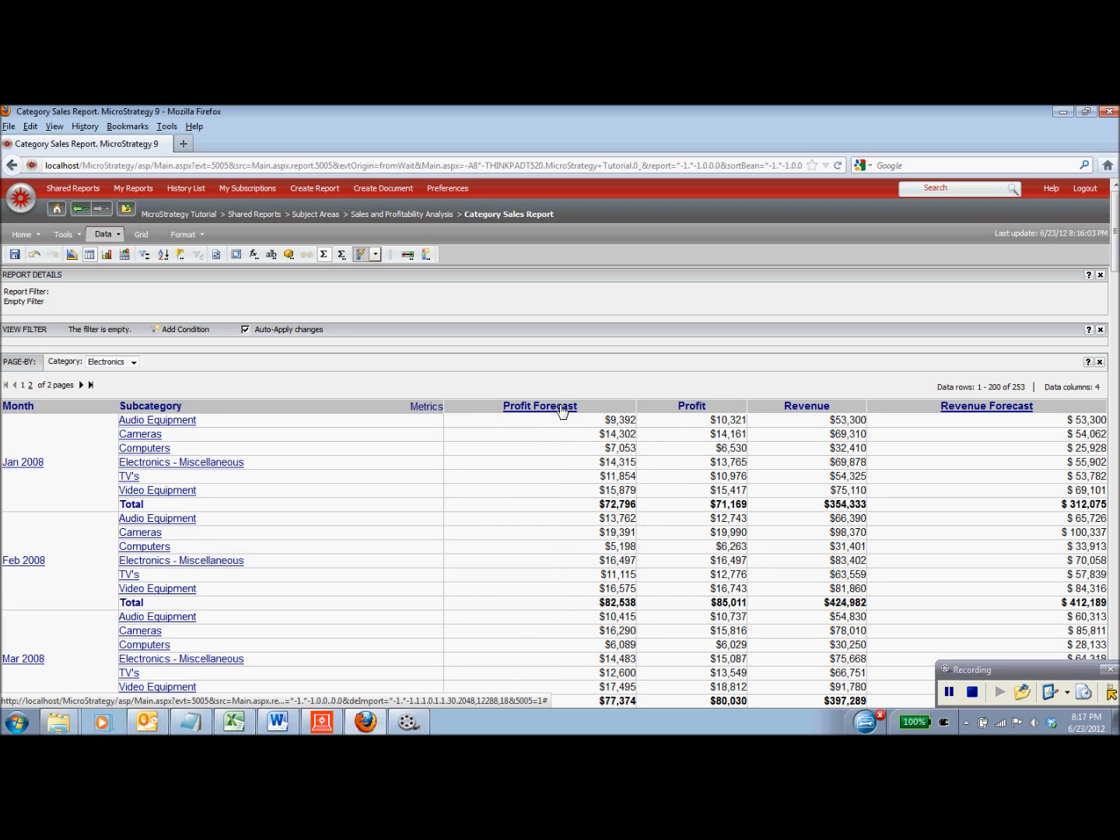
# - Sort the rows by Profit Forecast in descending order
pyautogui.rightClick(563, 410)
pyautogui.moveTo(595, 421)
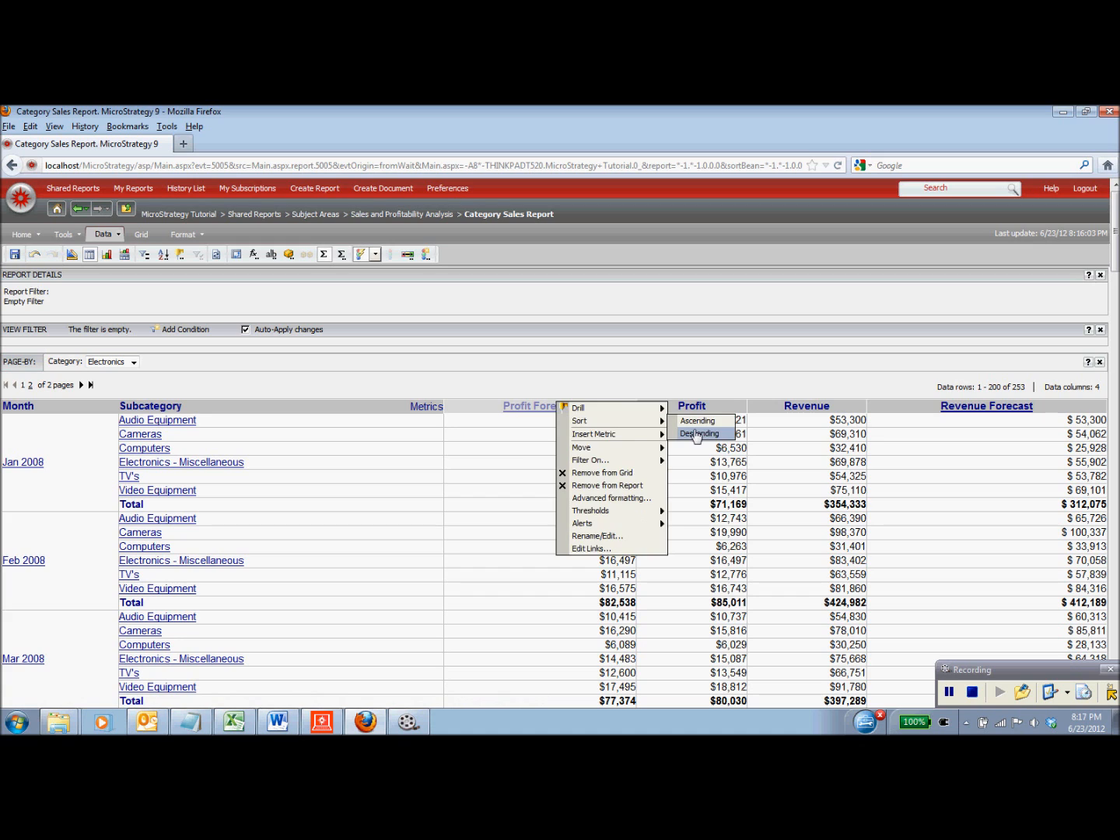
pyautogui.click(697, 435)
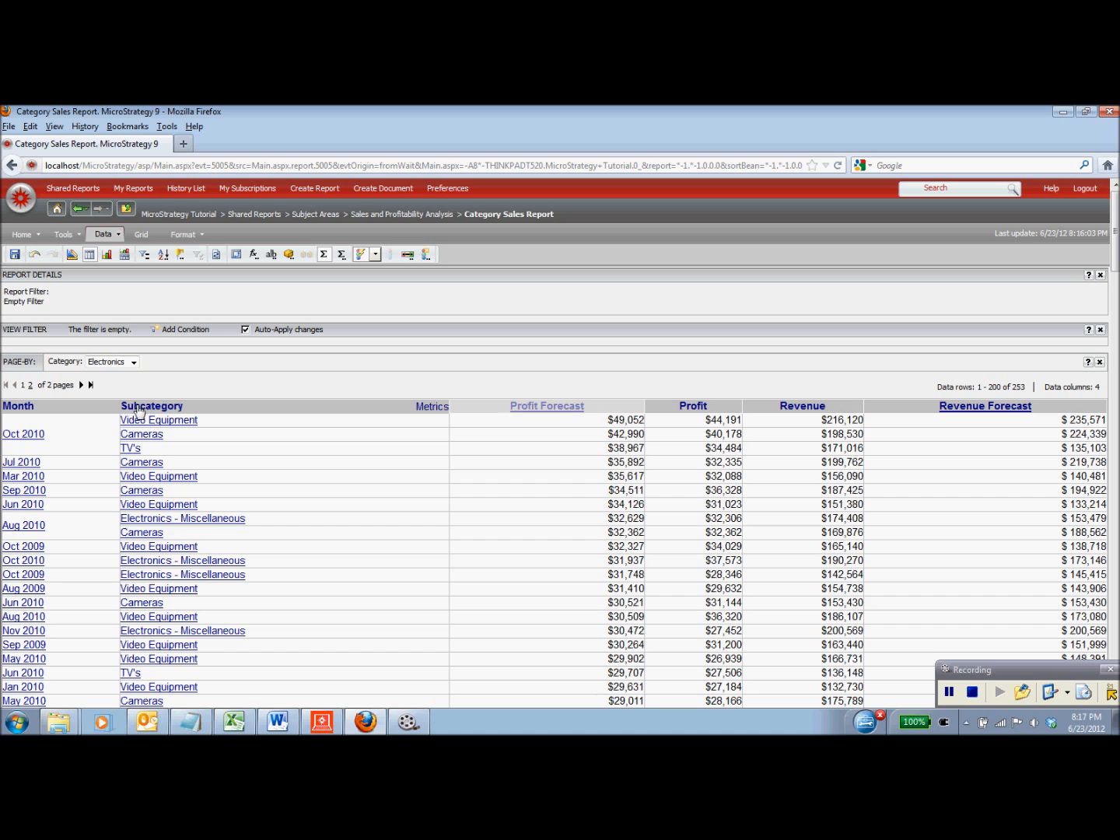
# - Page the report by Subcategory set to Cameras, and narrow the Month column
pyautogui.moveTo(138, 410); pyautogui.dragTo(157, 362)
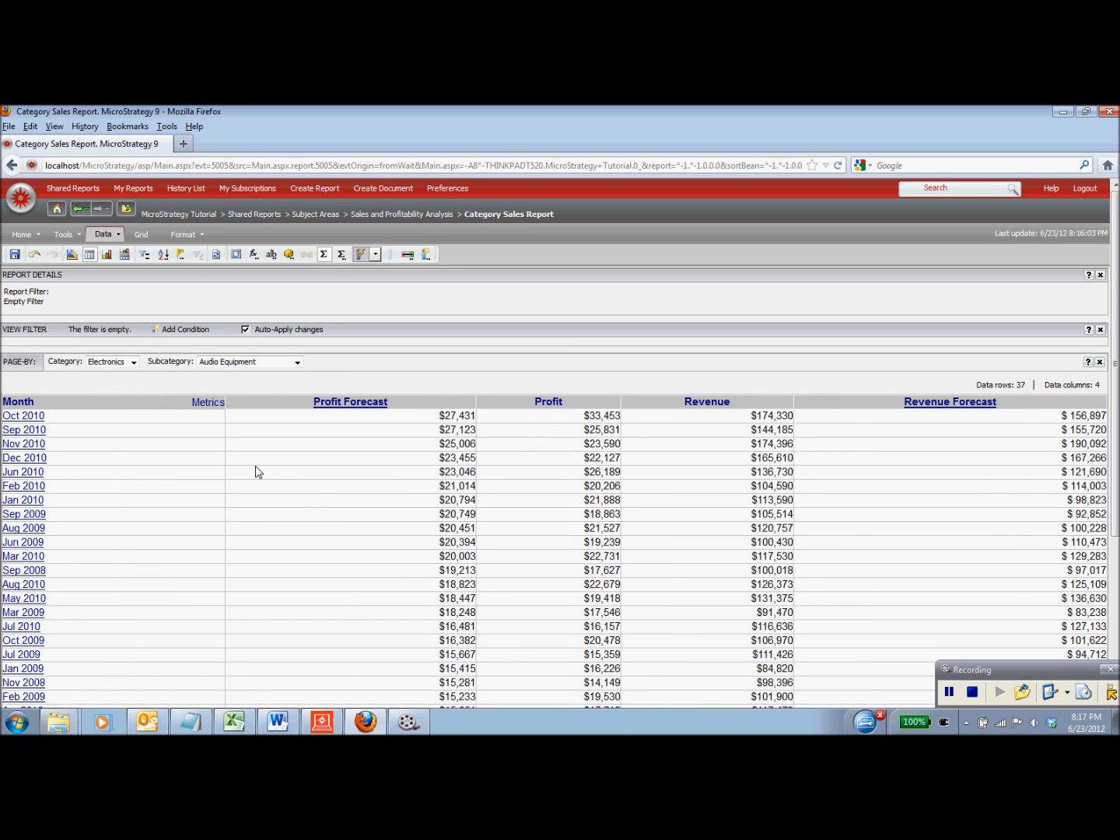
pyautogui.click(277, 363)
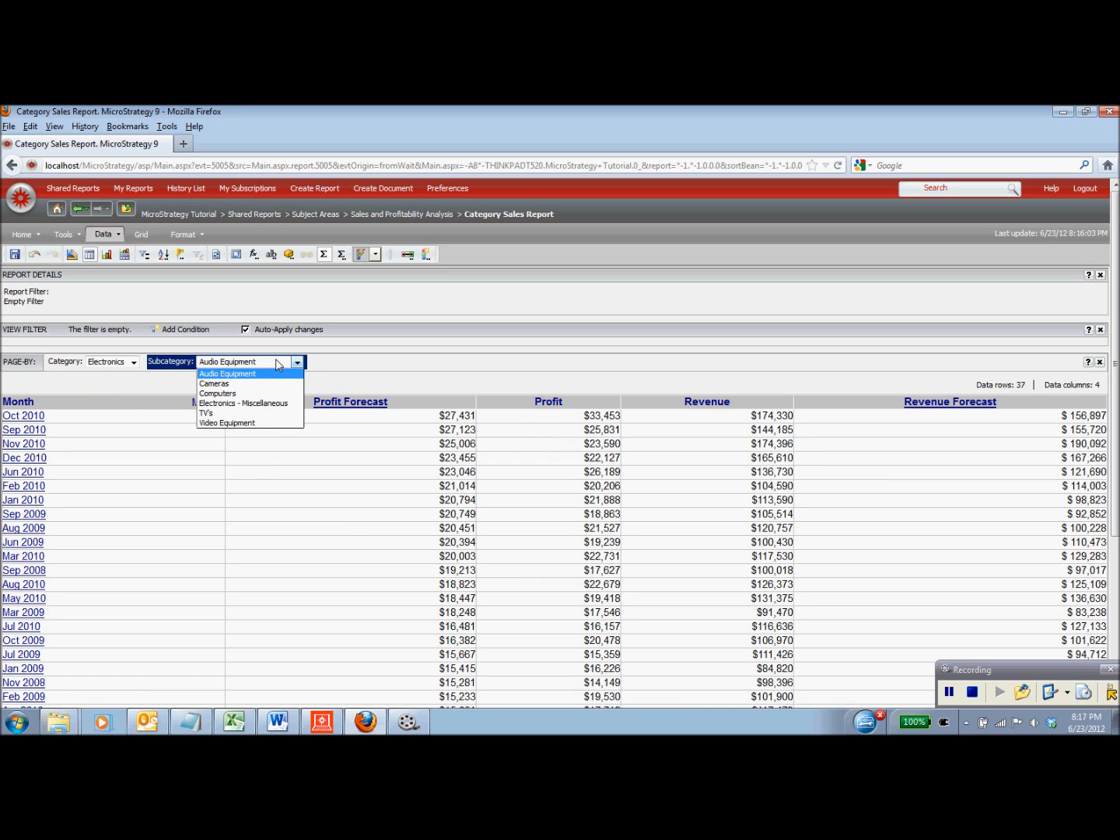
pyautogui.click(279, 385)
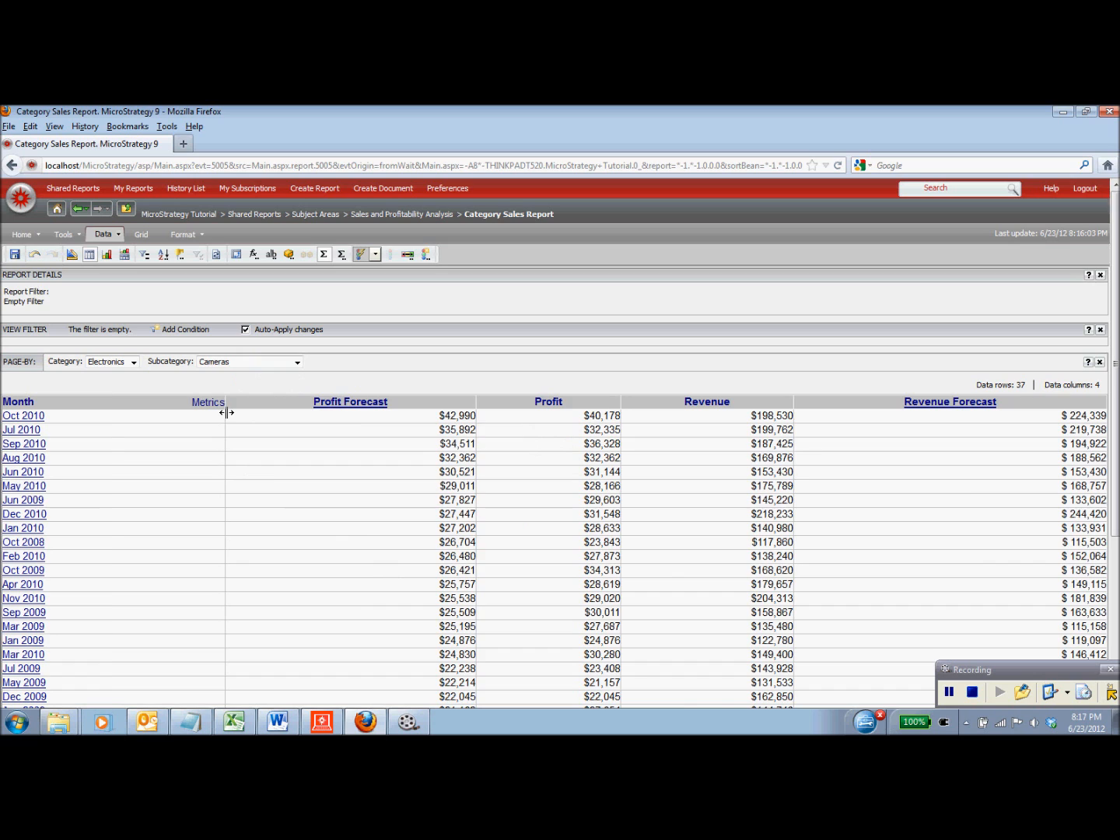
pyautogui.moveTo(227, 413); pyautogui.dragTo(108, 443)
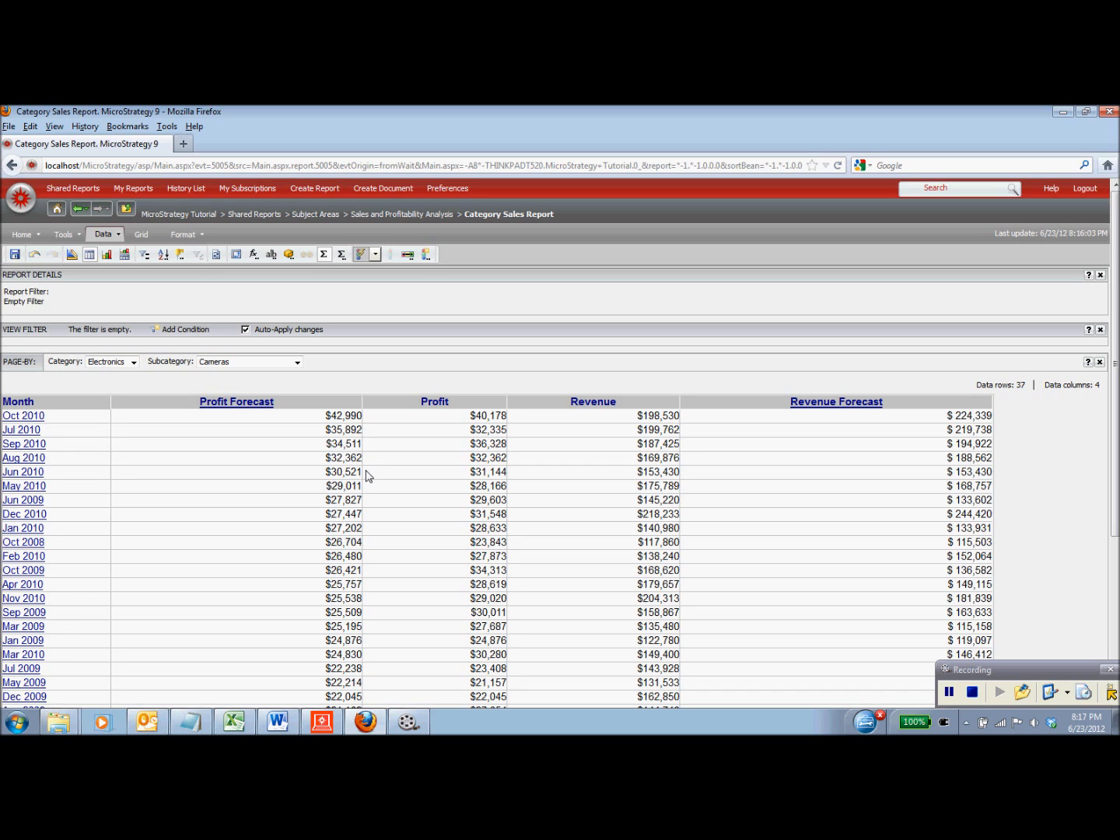
# - Drill Oct 2010 down to daily Cameras figures and review the 33 daily rows
pyautogui.click(32, 417)
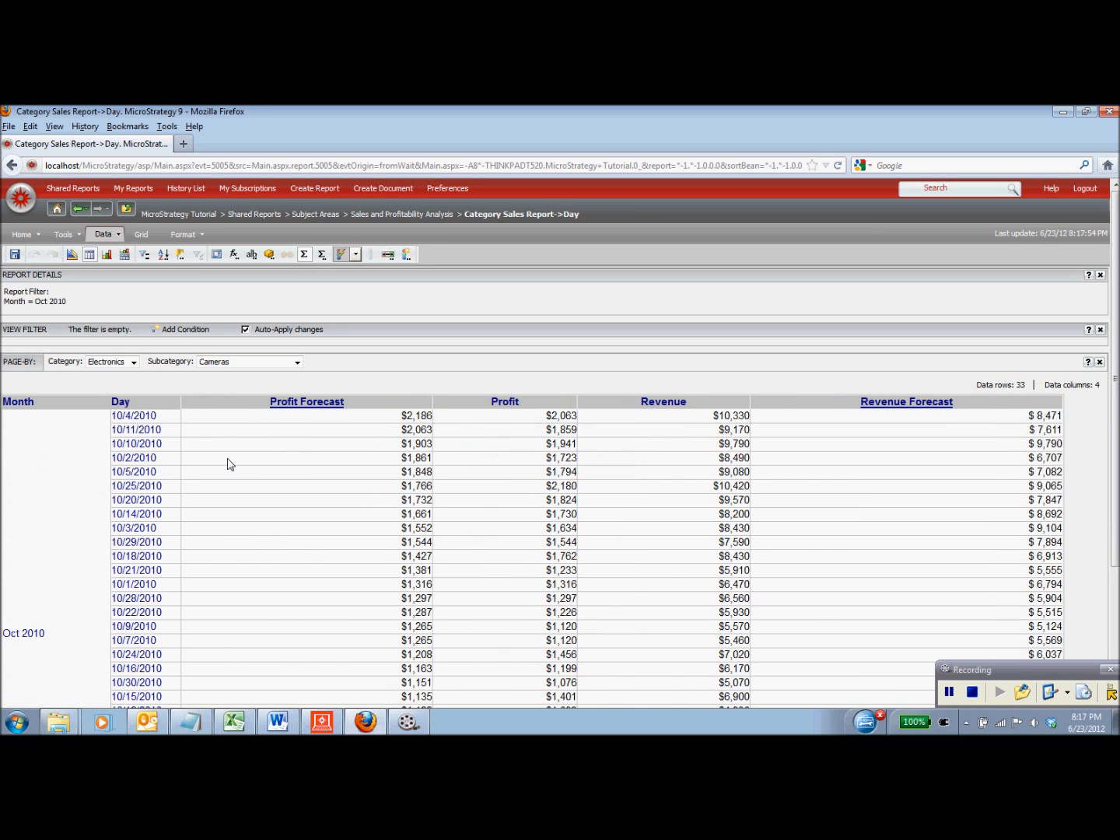
pyautogui.scroll(-5, 268, 469)
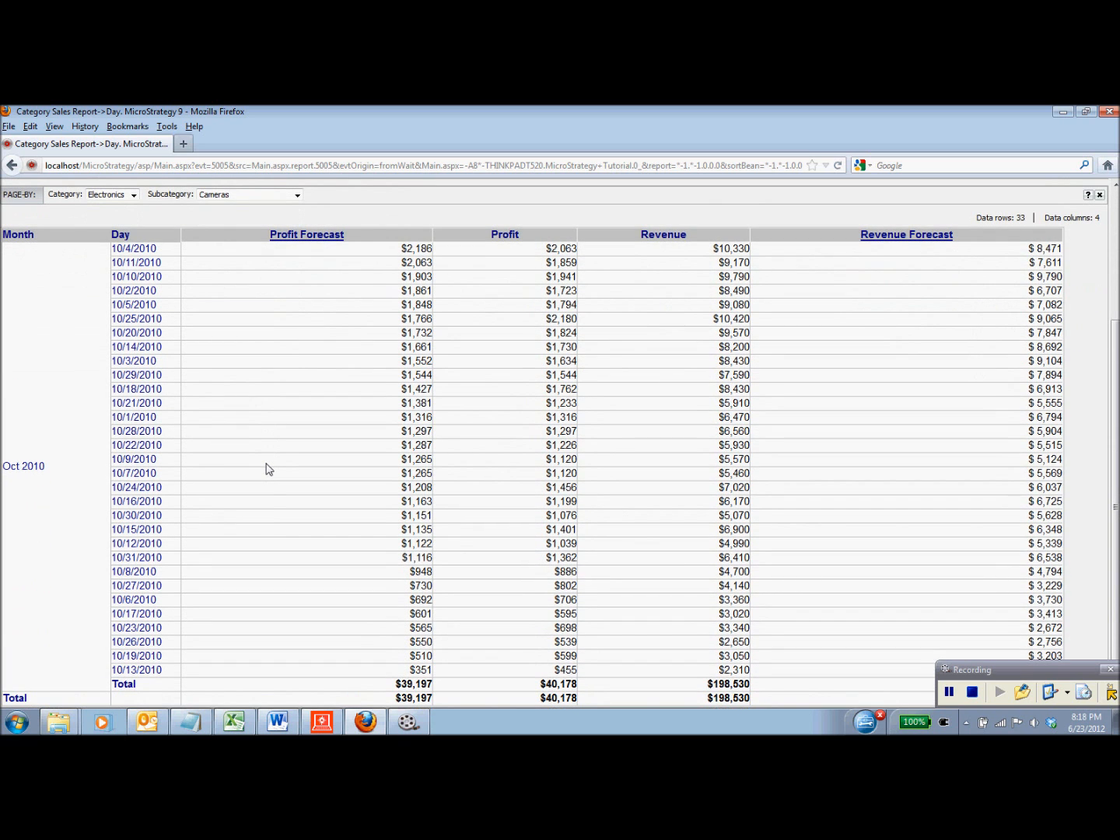
pyautogui.scroll(5, 268, 470)
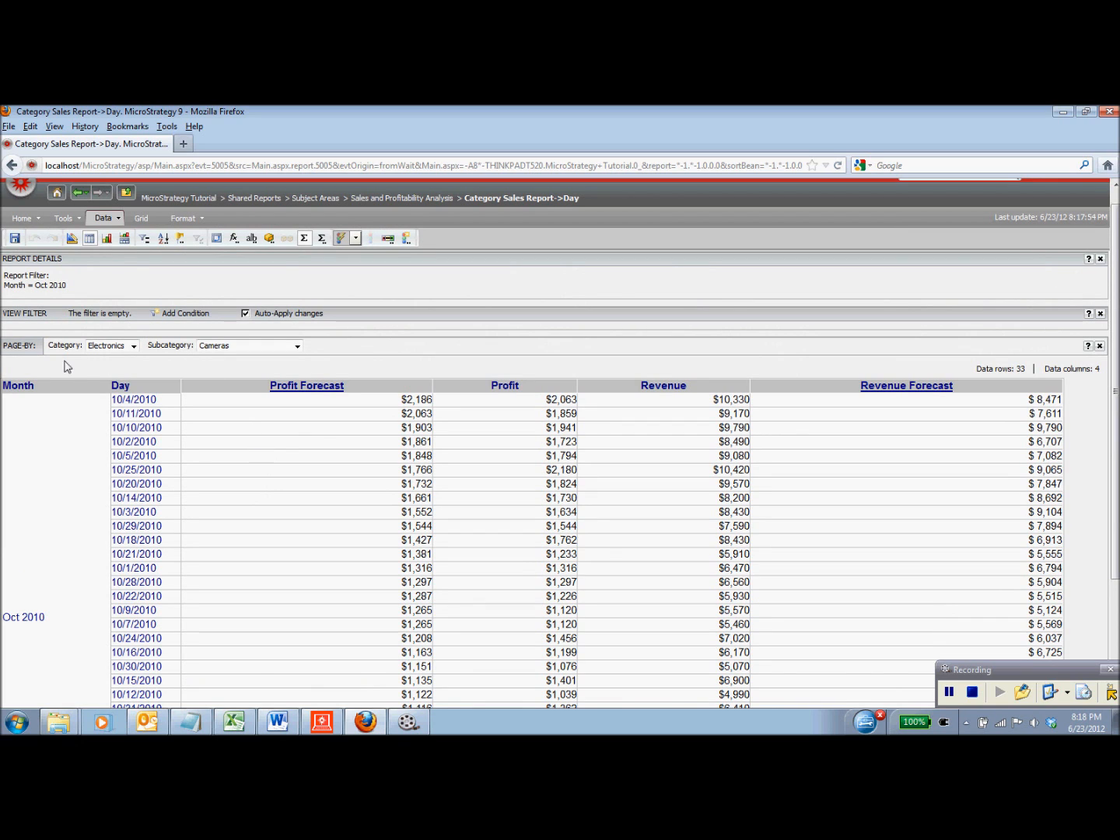
# - Remove Day from the report and move Month into the page-by area
pyautogui.rightClick(122, 385)
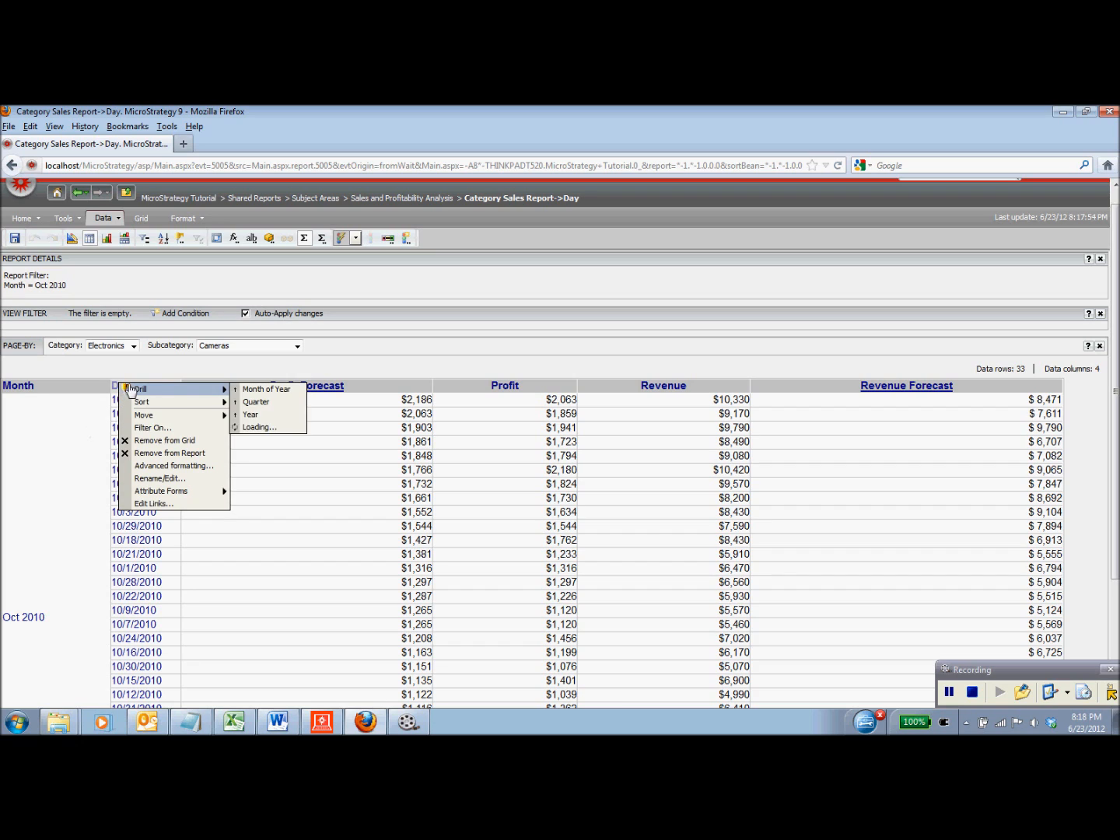
pyautogui.click(193, 460)
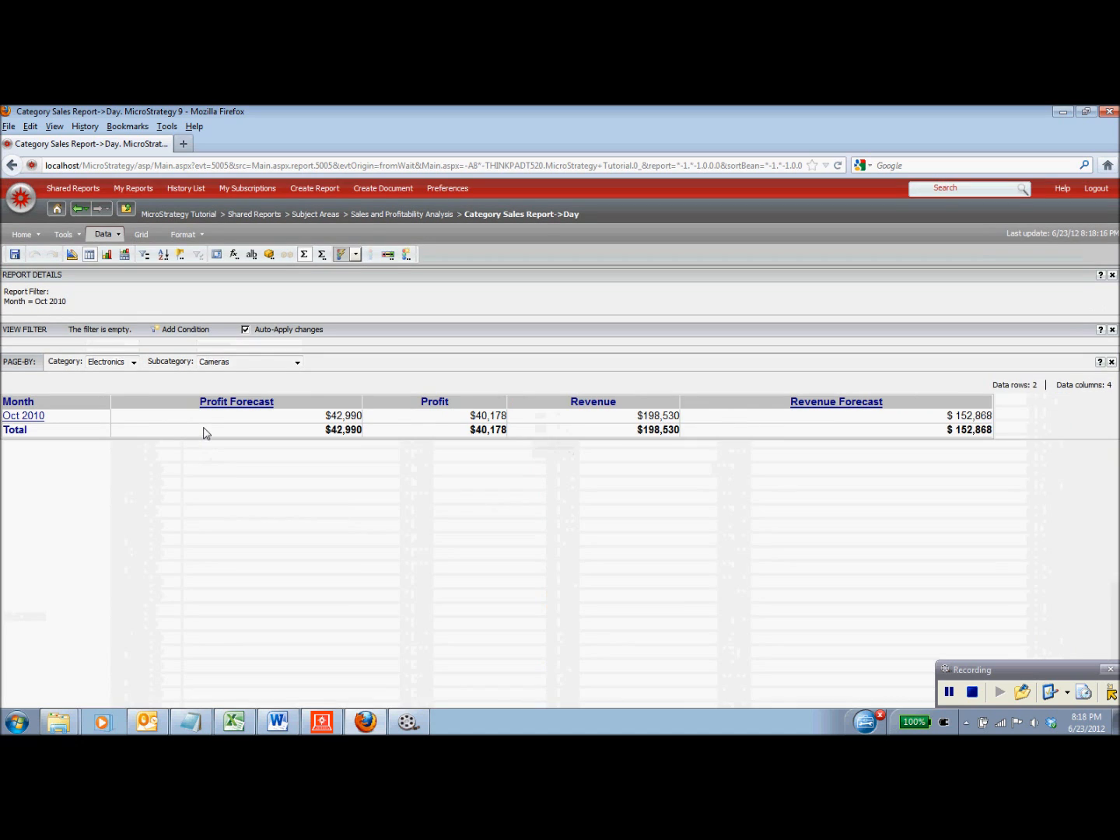
pyautogui.moveTo(18, 404); pyautogui.dragTo(344, 369)
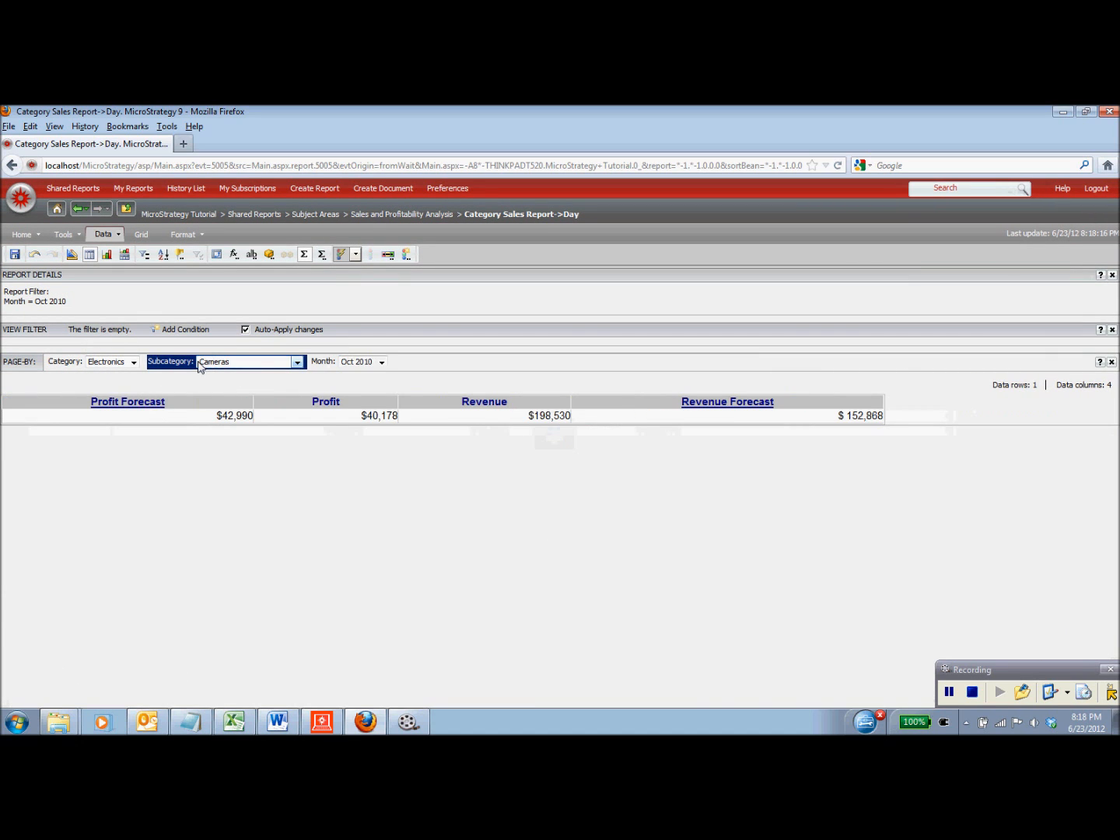
# - Move Category and Subcategory out of page-by onto the grid columns
pyautogui.moveTo(66, 361)
pyautogui.mouseDown()
pyautogui.moveTo(86, 366)
pyautogui.moveTo(46, 422)
pyautogui.moveTo(17, 431)
pyautogui.moveTo(13, 409)
pyautogui.mouseUp()
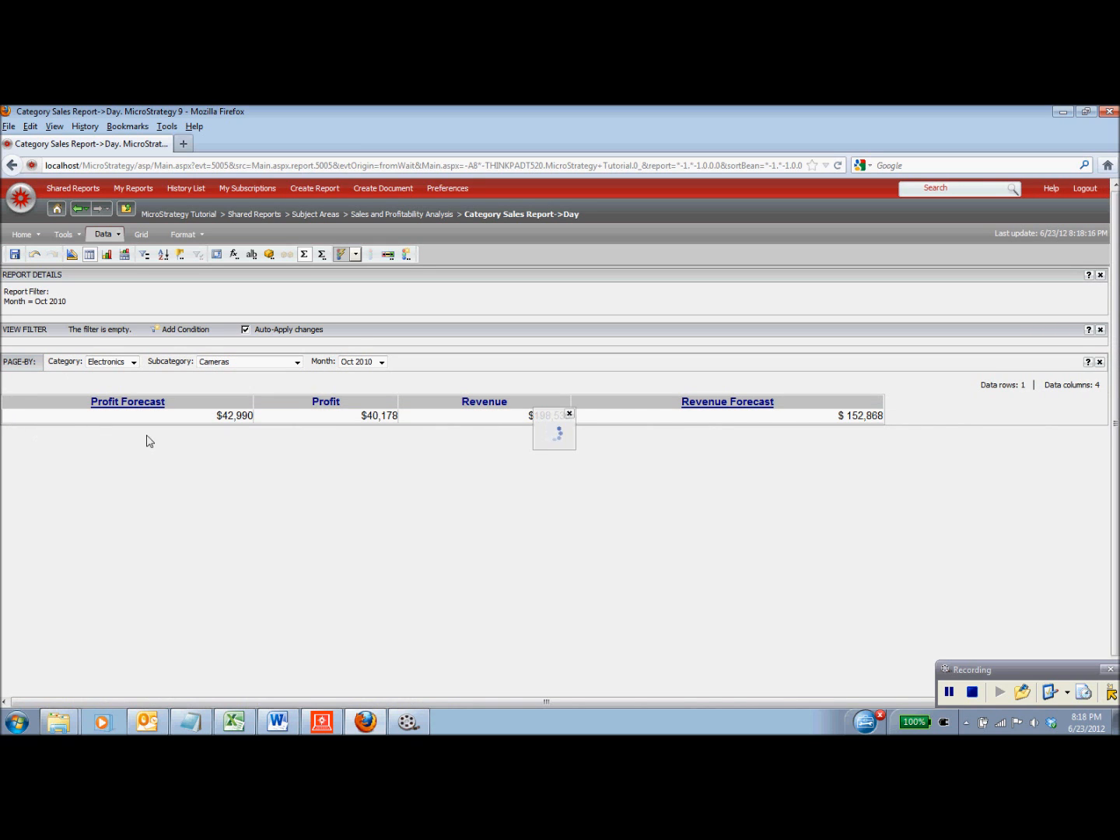
pyautogui.rightClick(335, 406)
pyautogui.click(304, 401)
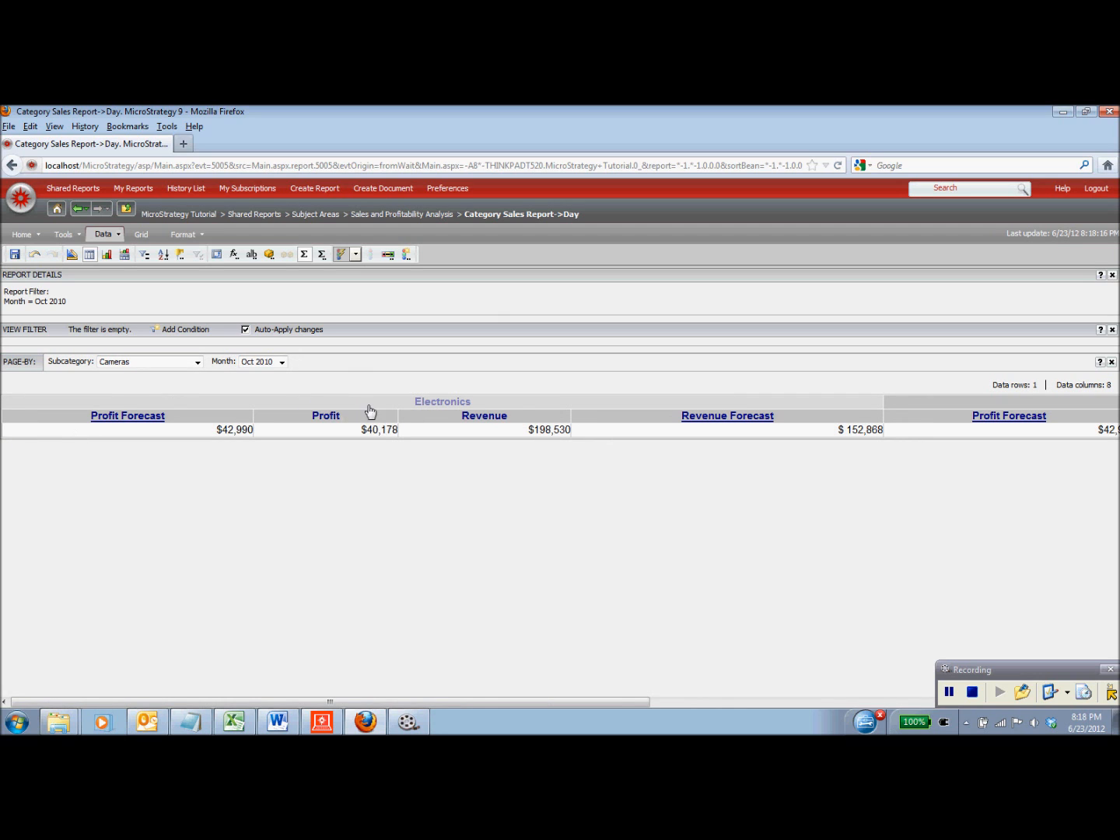
pyautogui.rightClick(368, 405)
pyautogui.moveTo(420, 408)
pyautogui.click(505, 404)
pyautogui.moveTo(75, 358); pyautogui.dragTo(4, 432)
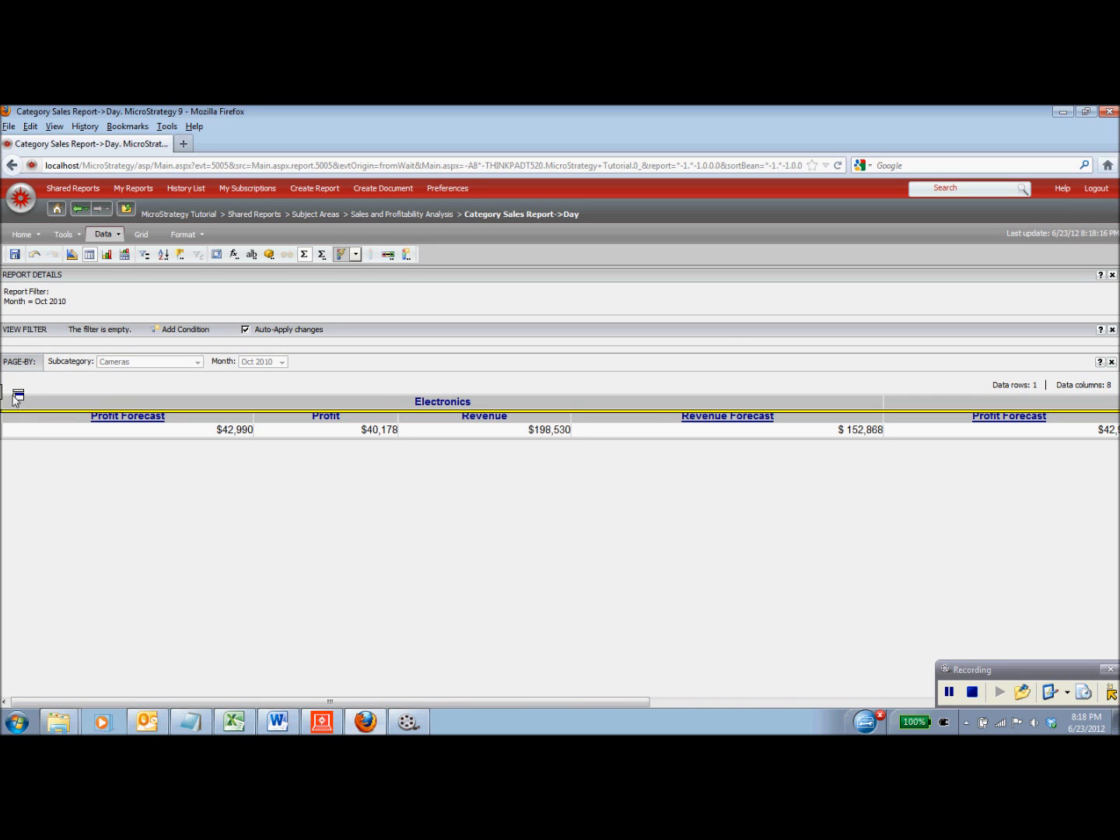
# - Move Month from the page-by area back into the grid rows
pyautogui.rightClick(78, 361)
pyautogui.moveTo(80, 370)
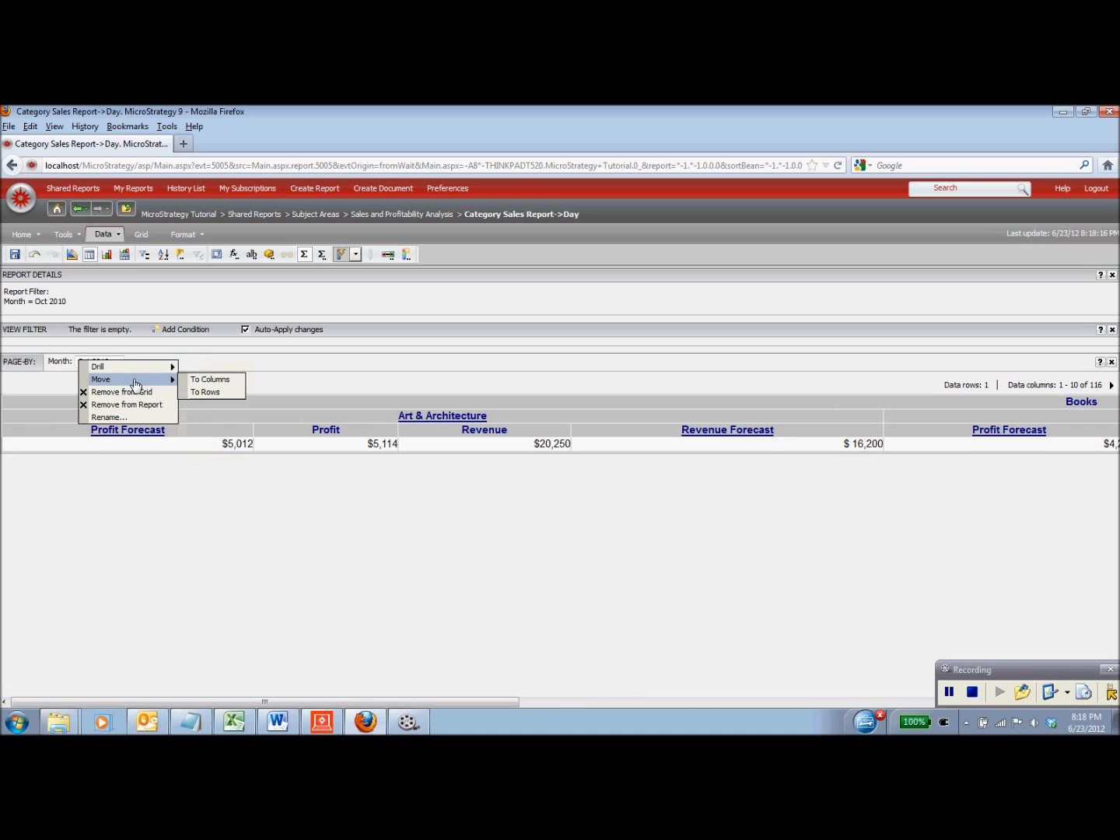
pyautogui.click(221, 393)
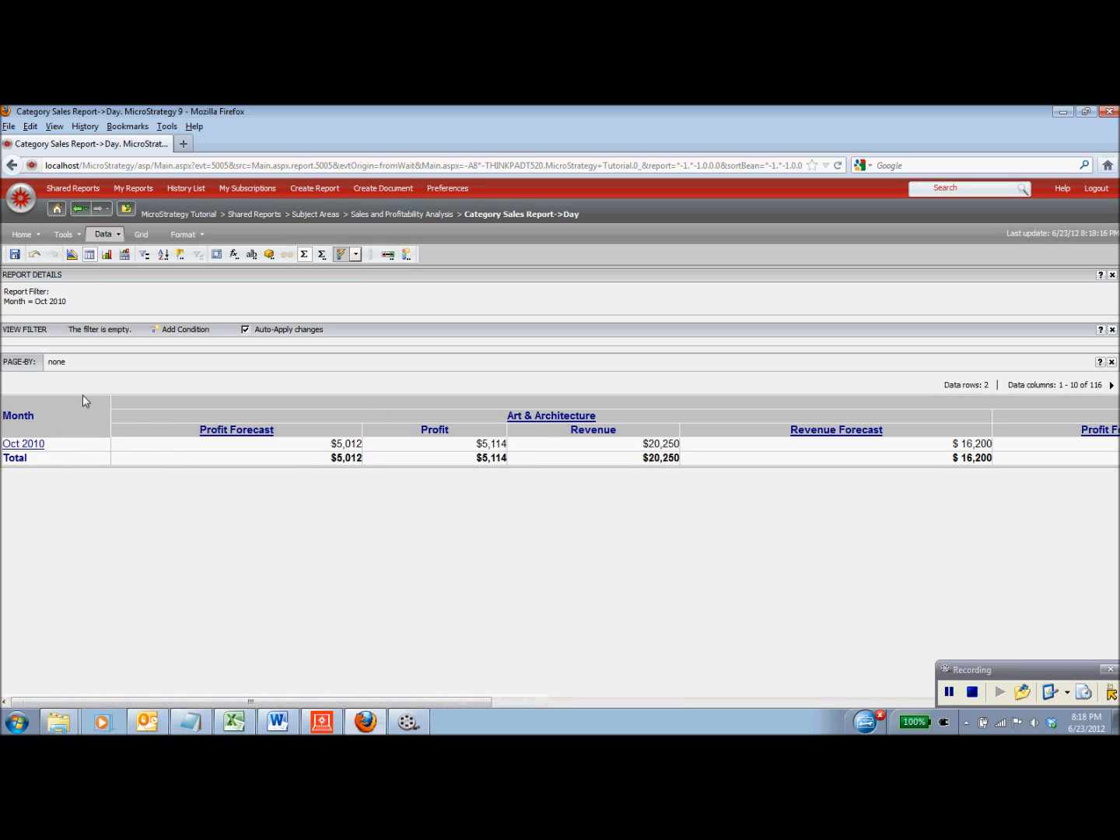
# - Drill Oct 2010 down to daily figures for the Art & Architecture subcategory
pyautogui.rightClick(127, 401)
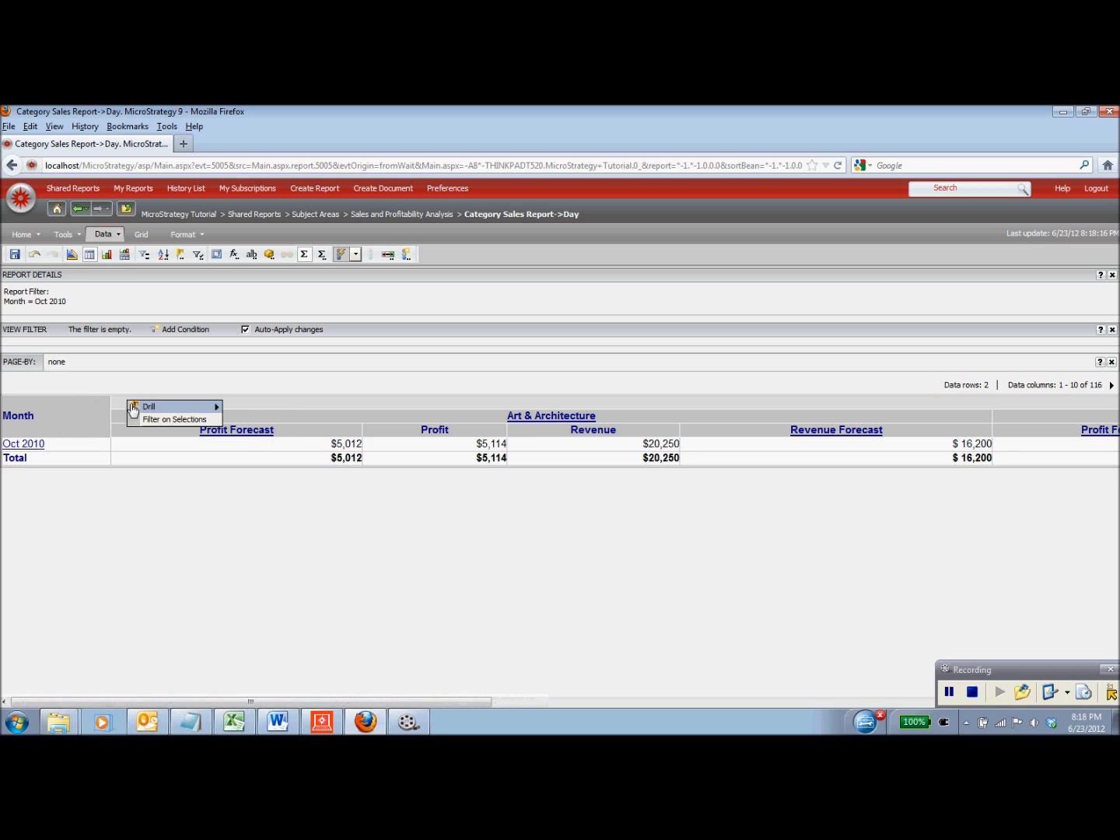
pyautogui.click(354, 398)
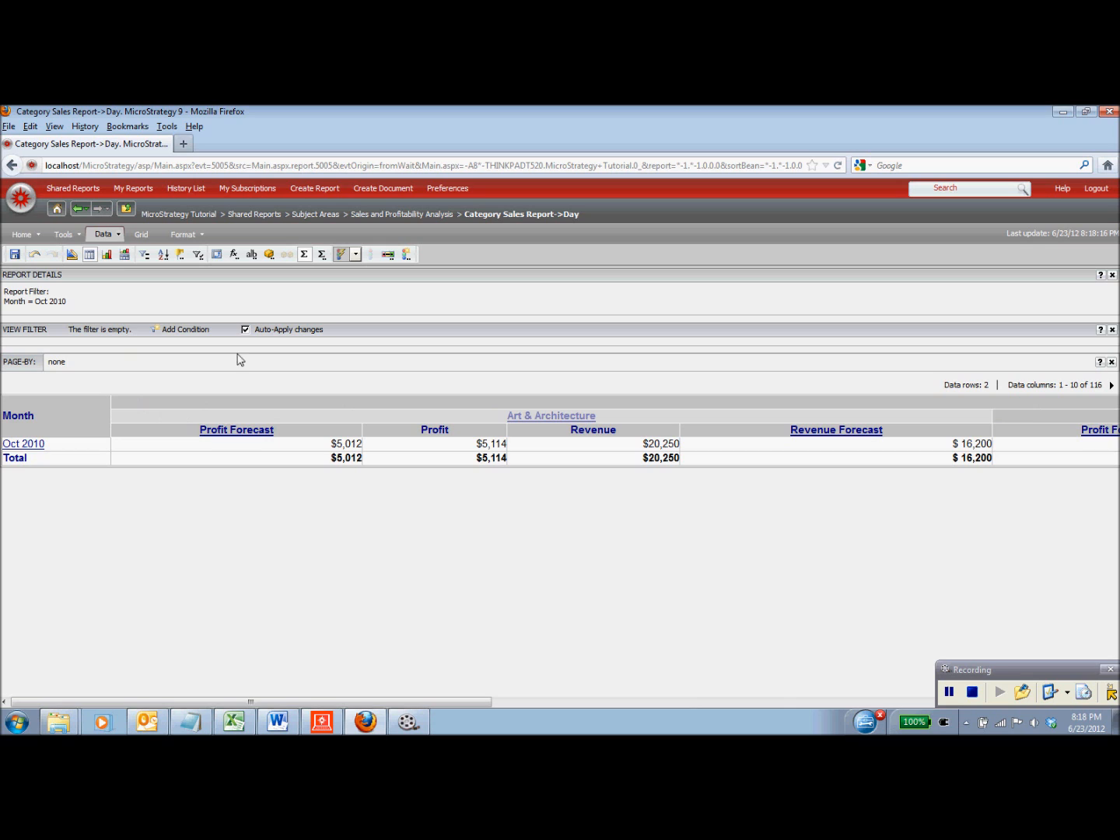
pyautogui.click(35, 444)
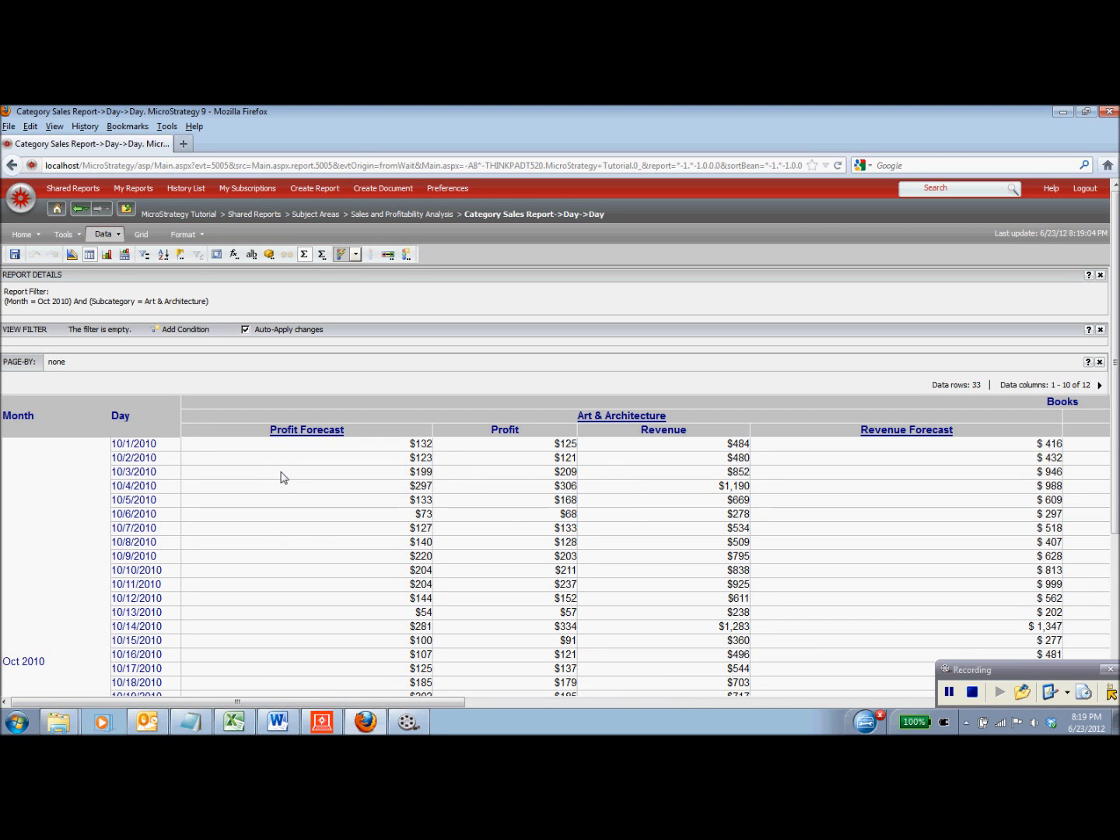
pyautogui.scroll(-1, 221, 466)
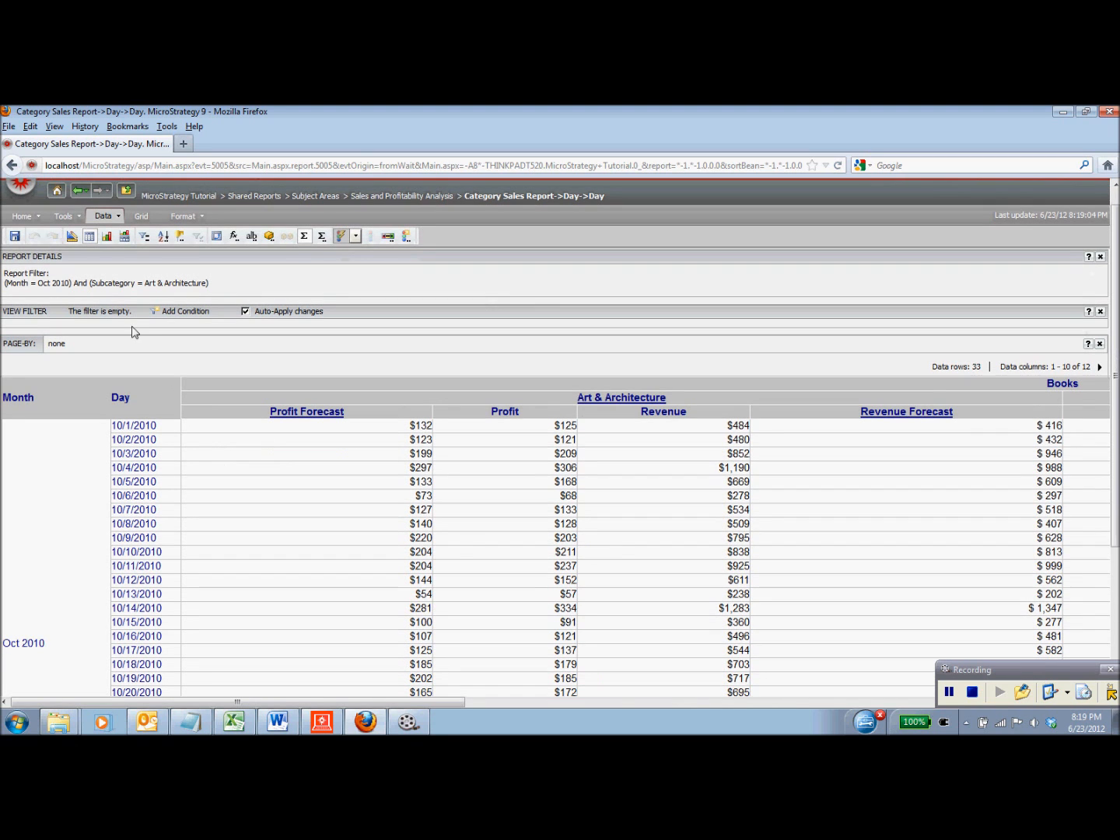
# - Look over the report's export options, then return to the MicroStrategy Tutorial home page
pyautogui.click(39, 219)
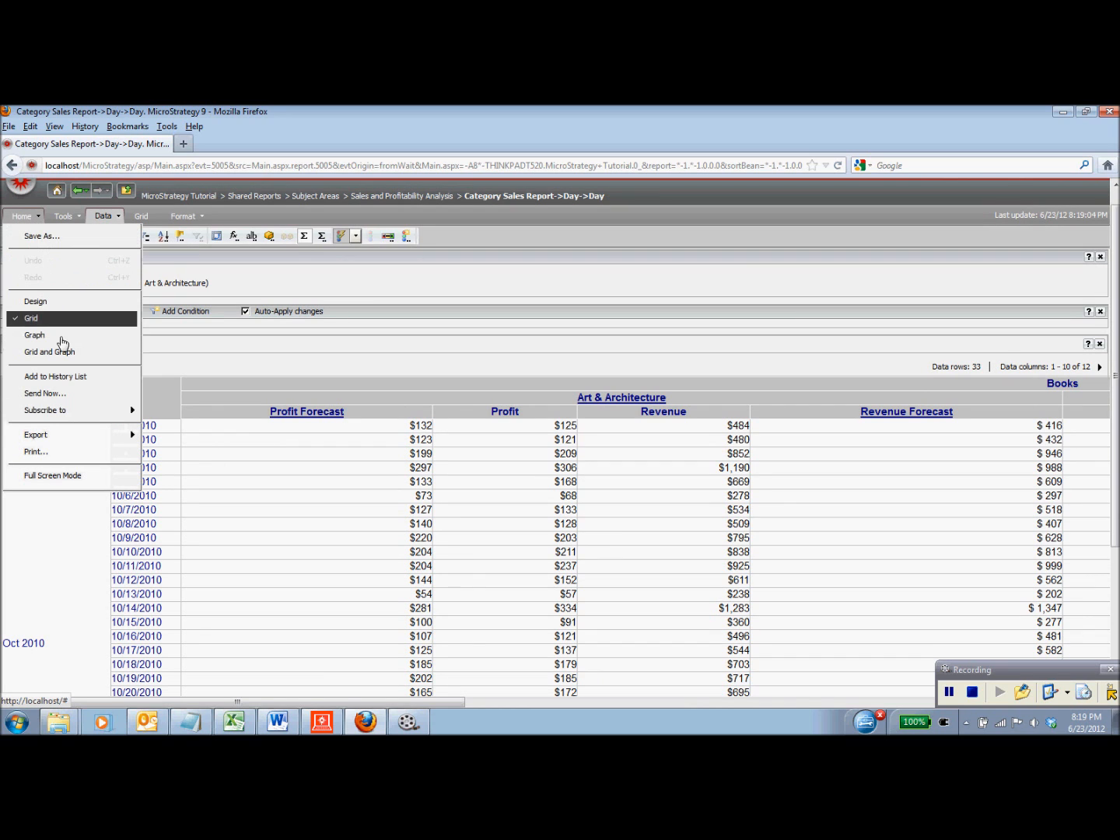
pyautogui.moveTo(102, 436)
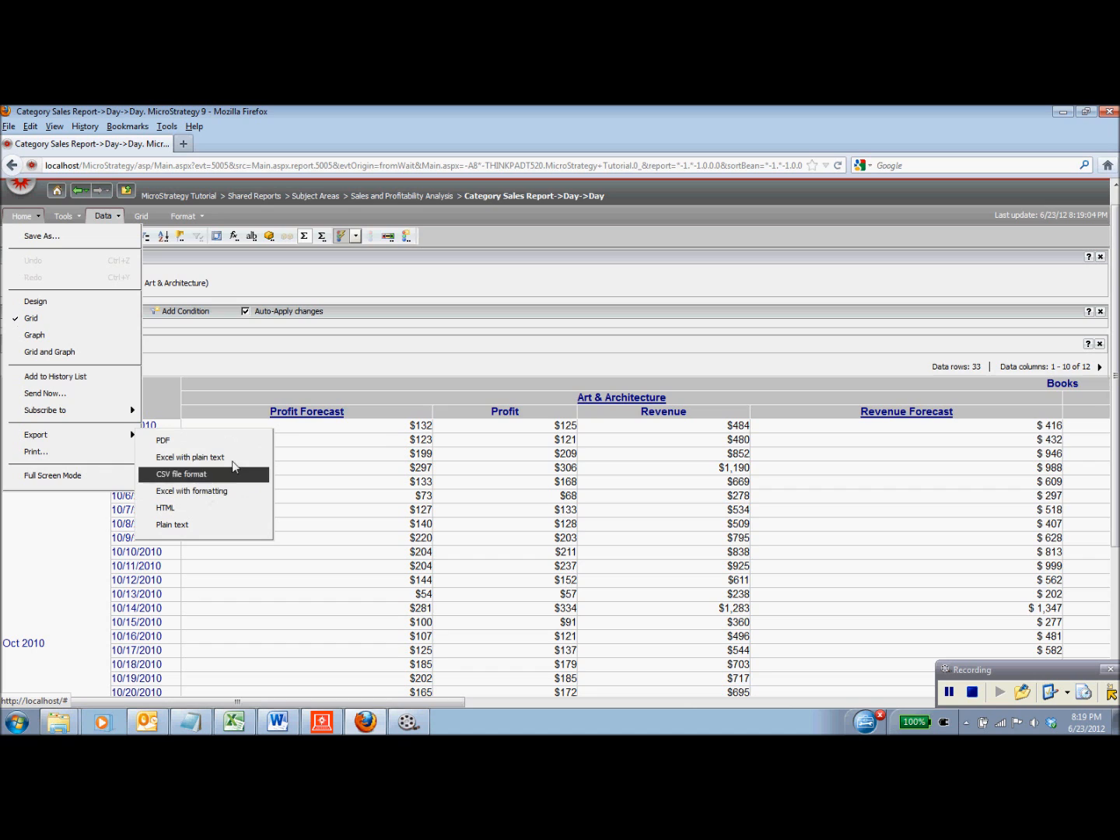
pyautogui.click(367, 343)
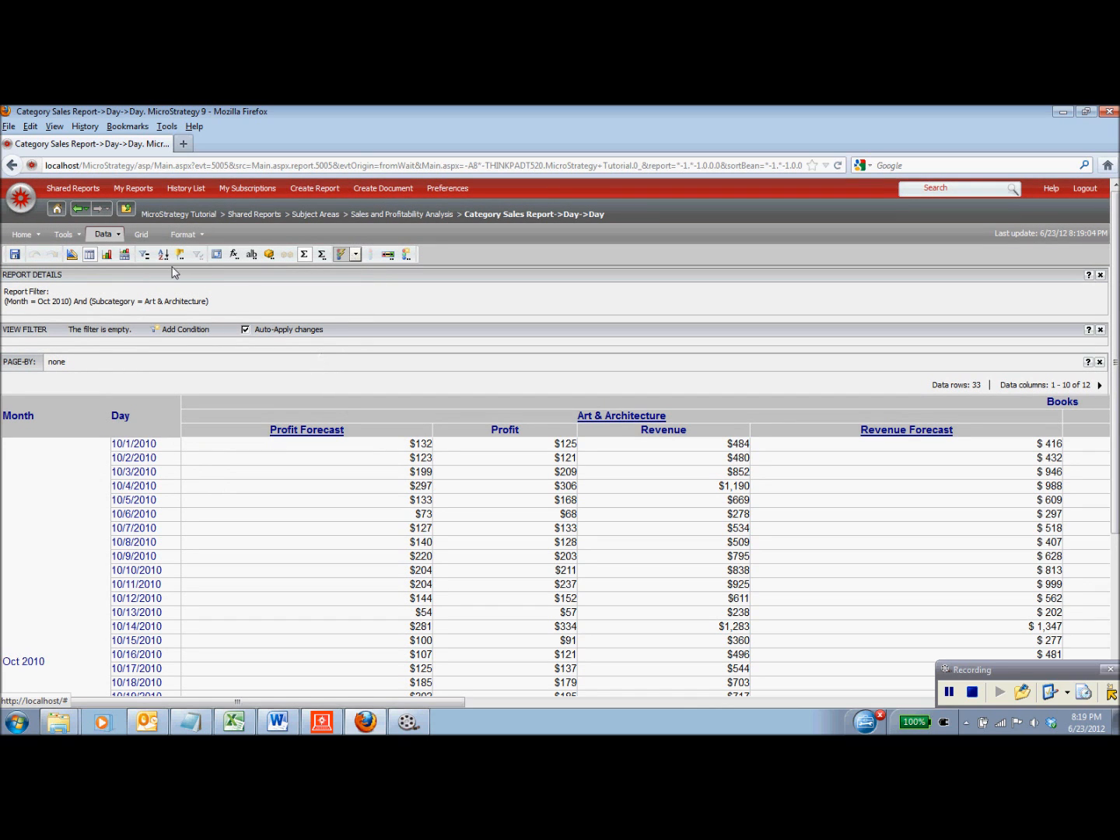
pyautogui.click(58, 208)
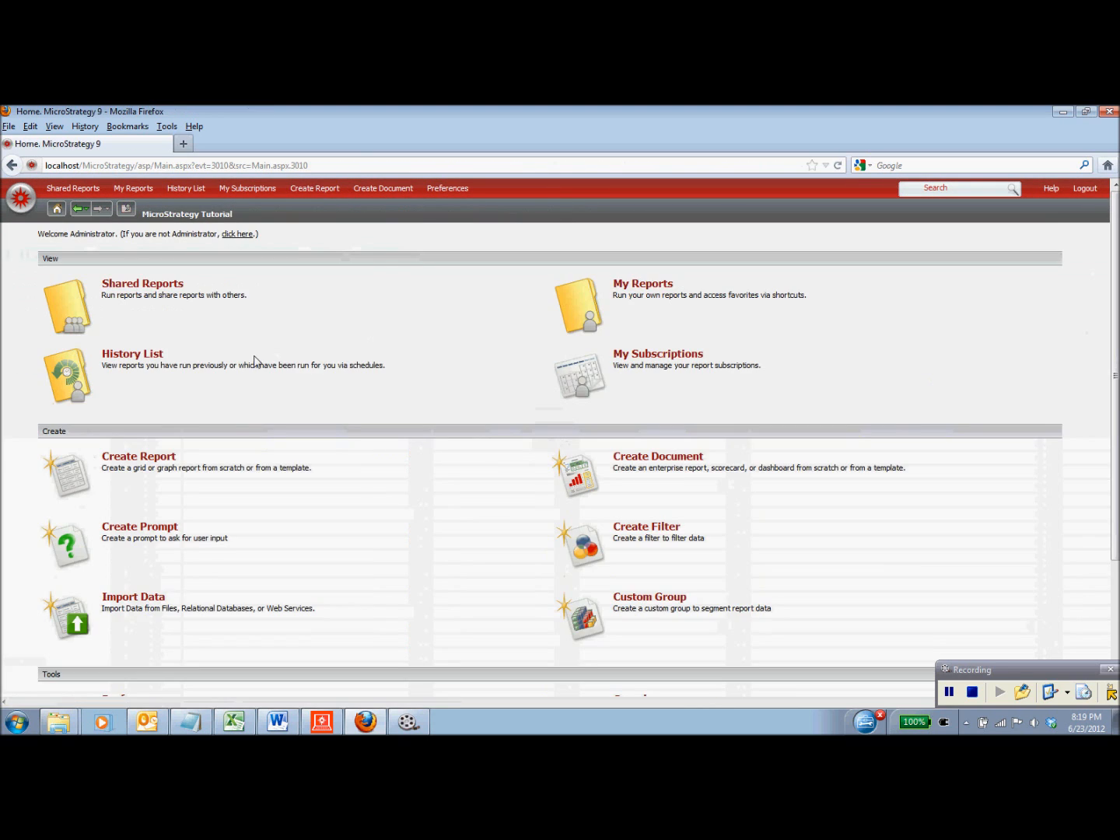
# - Start a blank report with Region and Employee from Geography in the rows
pyautogui.click(143, 458)
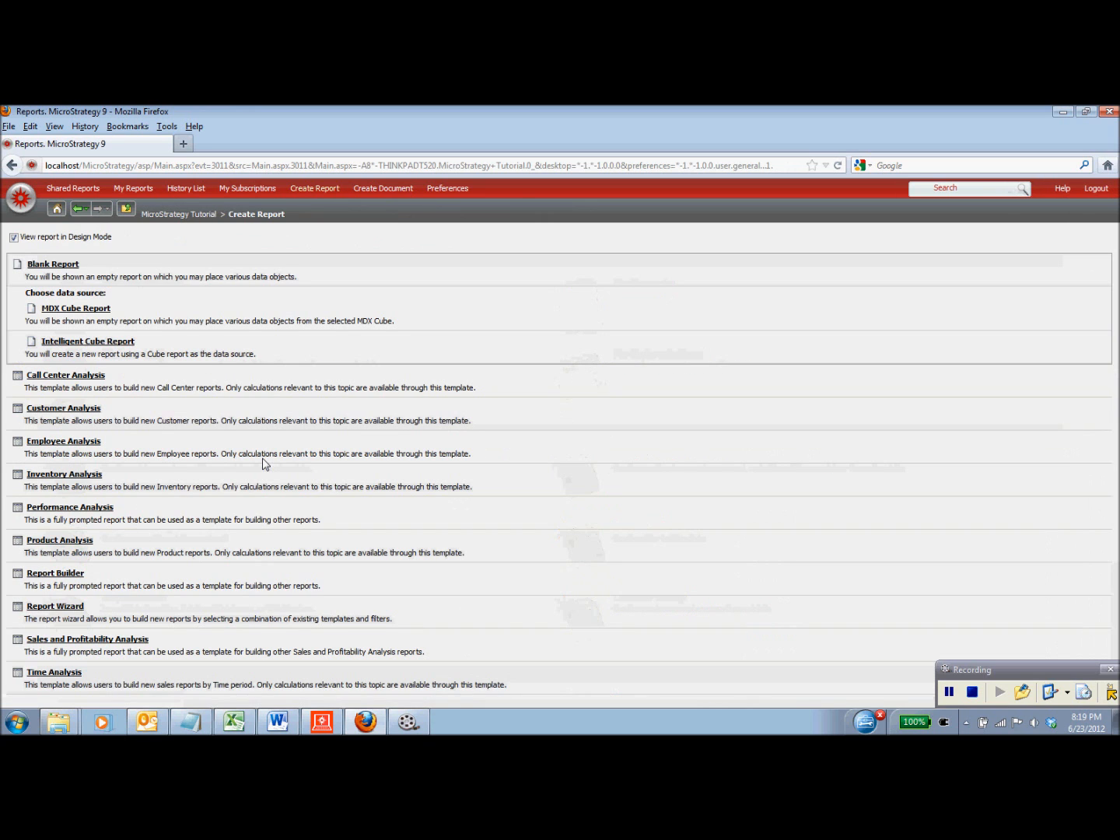
pyautogui.click(56, 265)
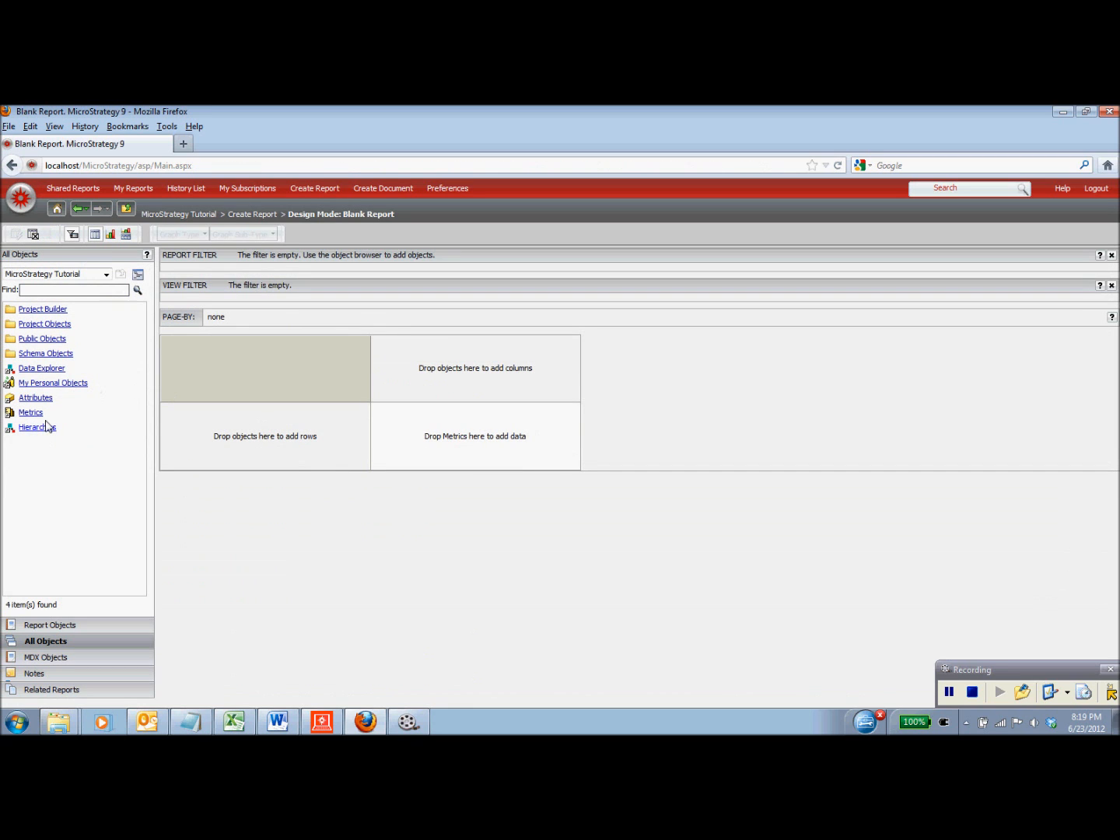
pyautogui.click(37, 401)
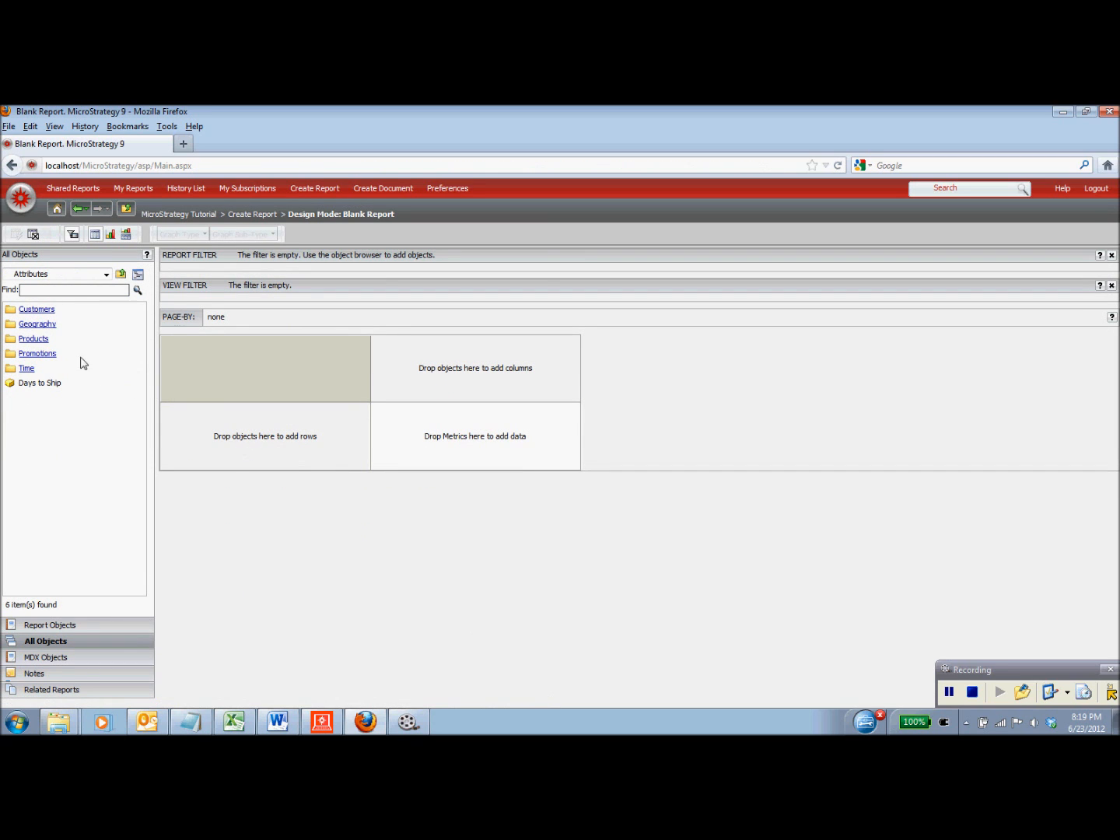
pyautogui.click(36, 326)
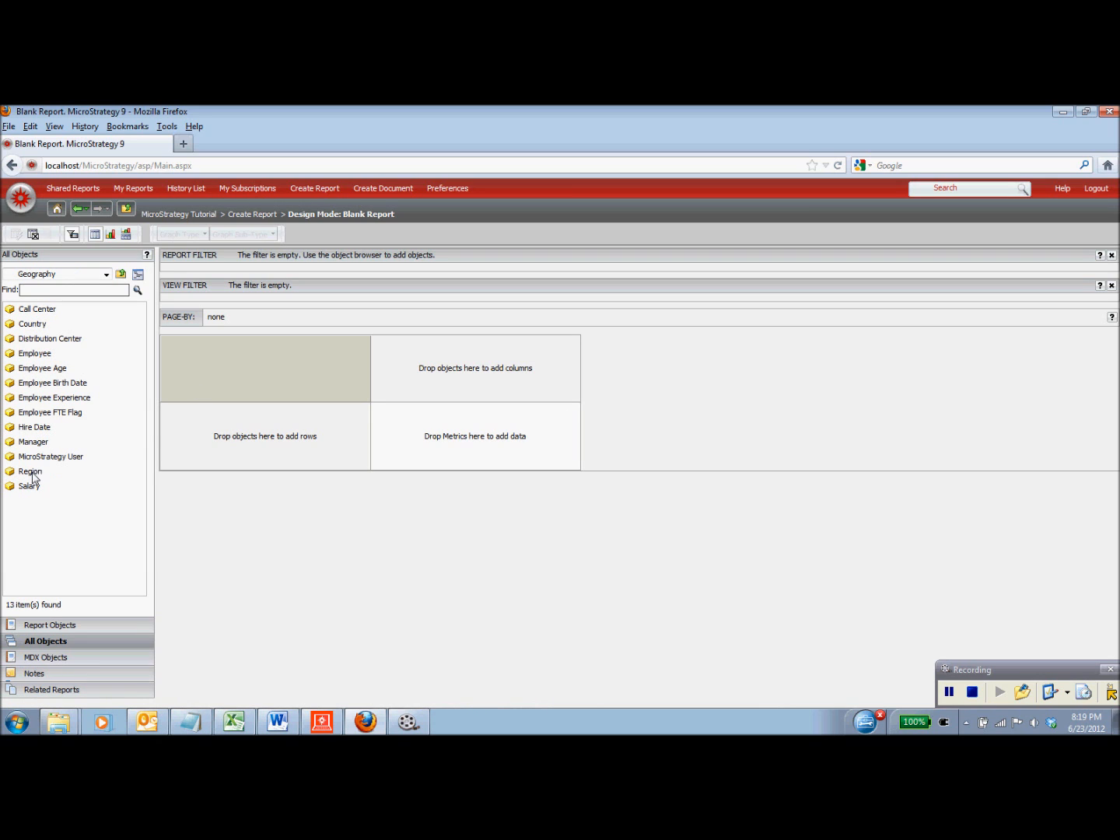
pyautogui.moveTo(32, 478); pyautogui.dragTo(186, 420)
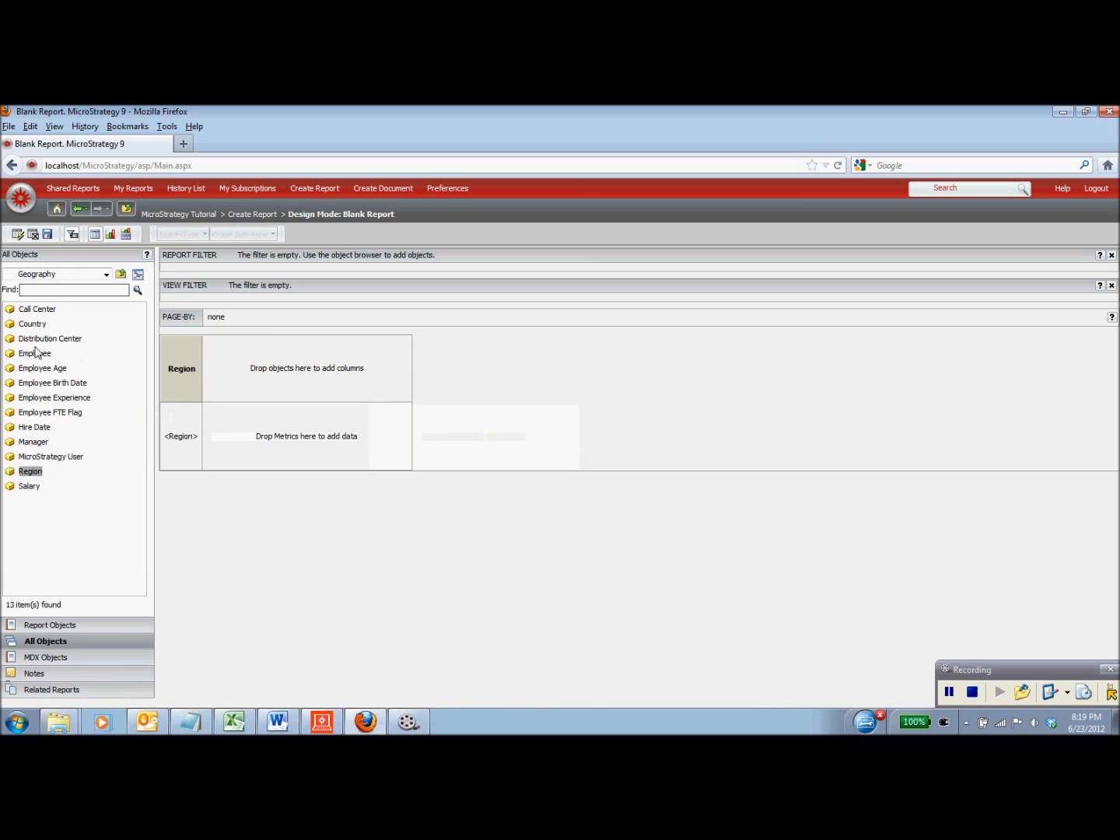
pyautogui.moveTo(121, 364); pyautogui.dragTo(209, 374)
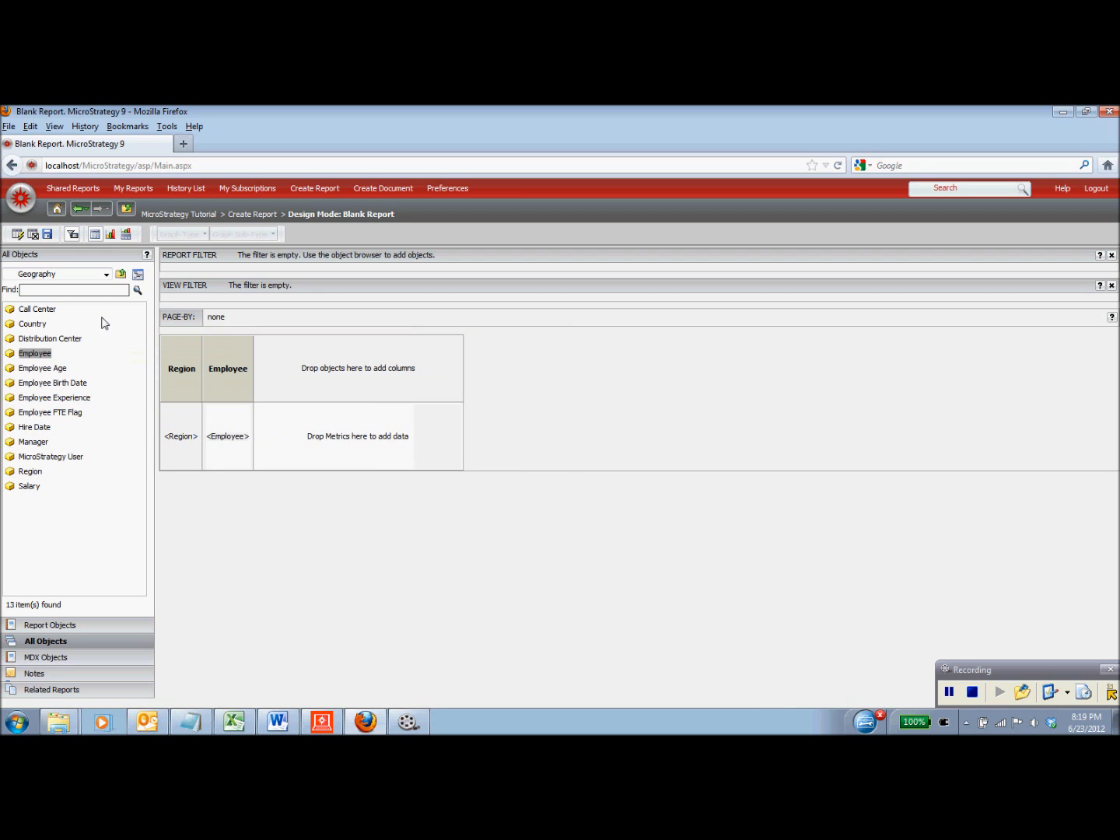
# - Add Profit per Employee and Revenue per Employee from the Sales Metrics folder
pyautogui.click(106, 274)
pyautogui.click(46, 332)
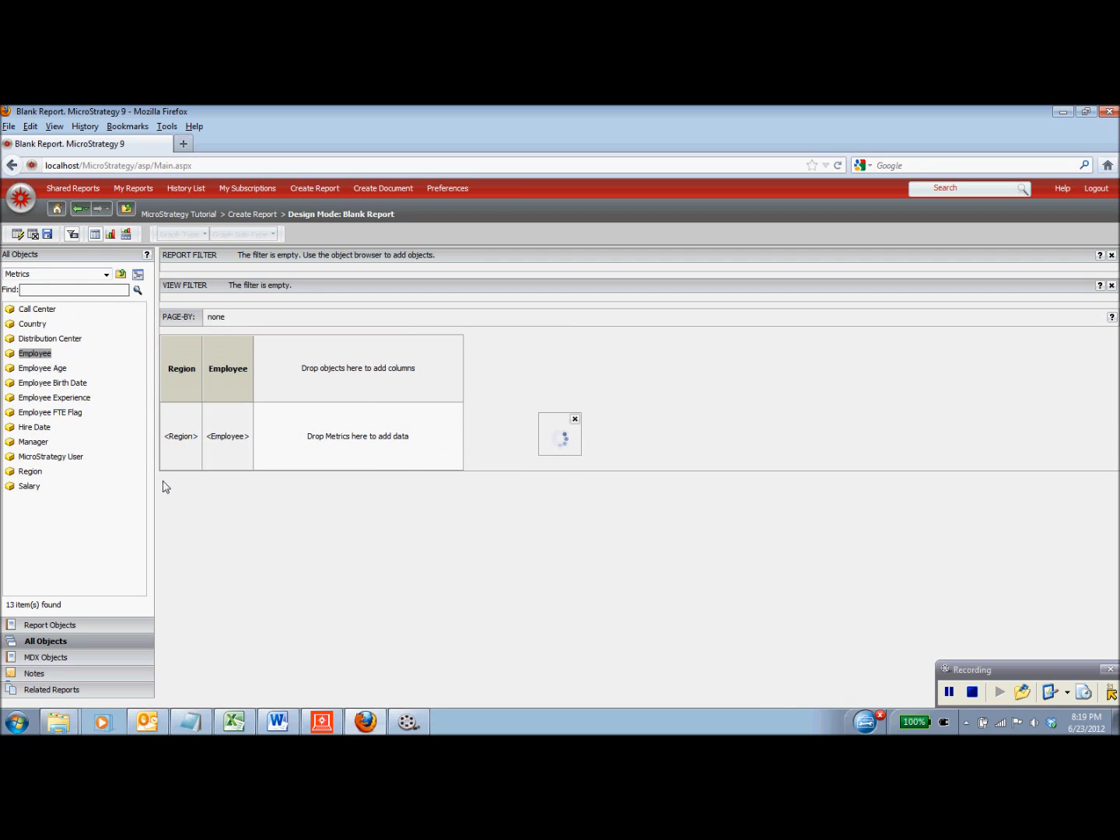
pyautogui.click(51, 383)
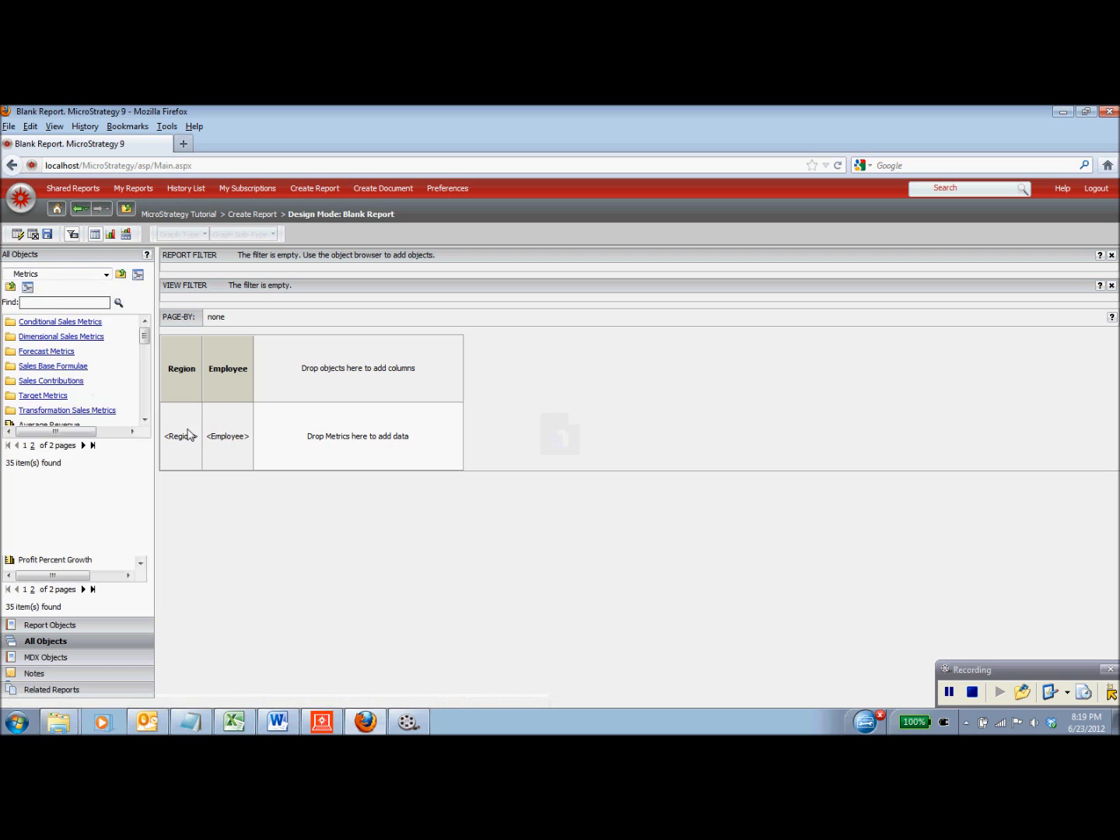
pyautogui.scroll(-4, 67, 437)
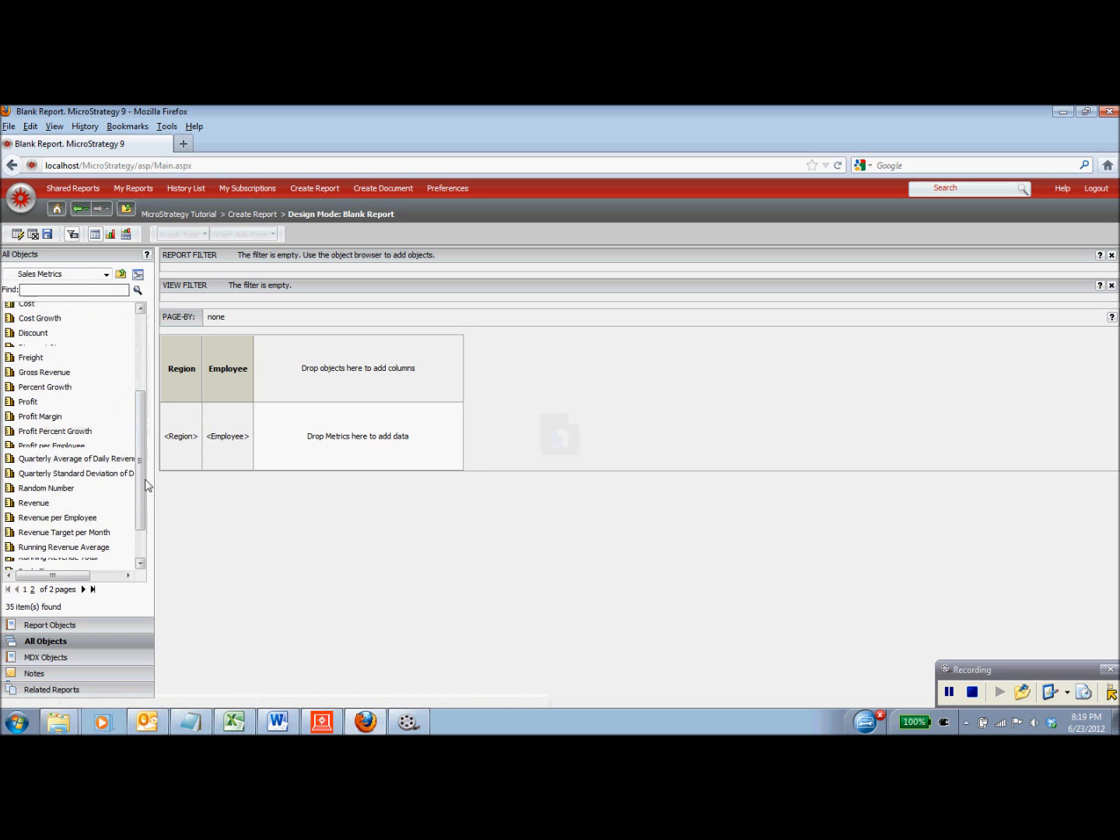
pyautogui.moveTo(59, 400); pyautogui.dragTo(242, 417)
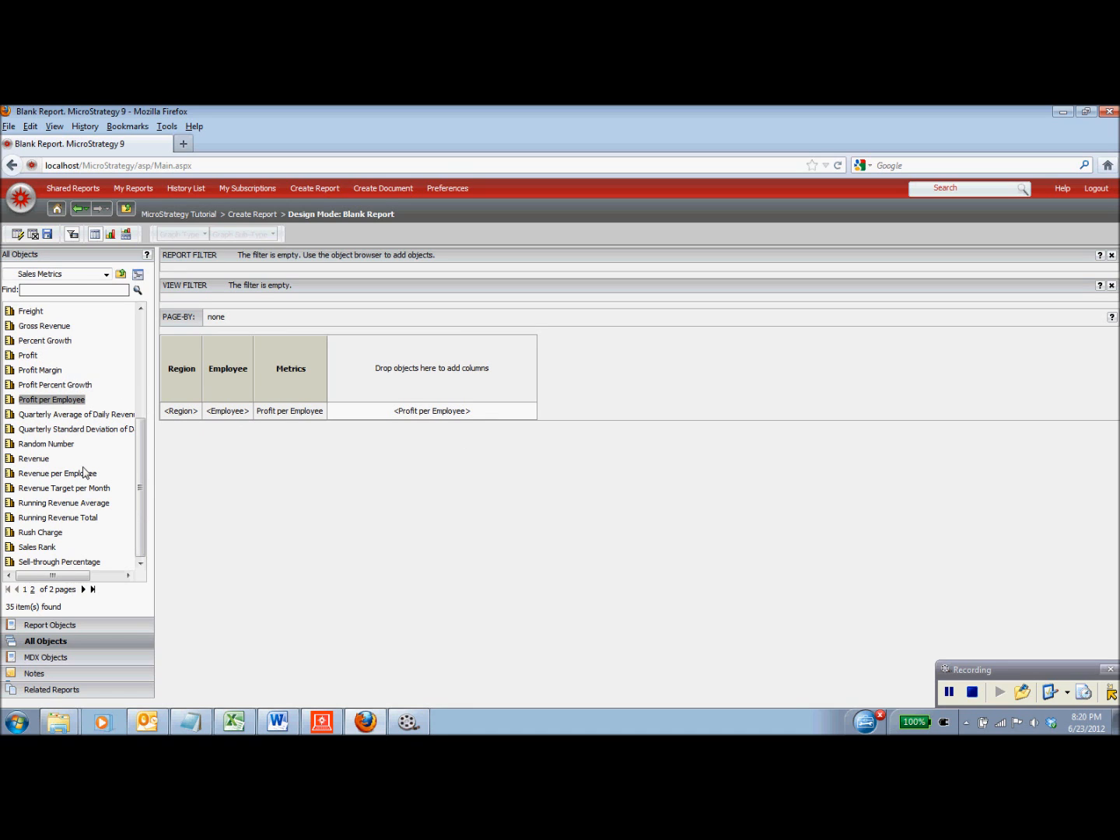
pyautogui.moveTo(74, 480); pyautogui.dragTo(336, 396)
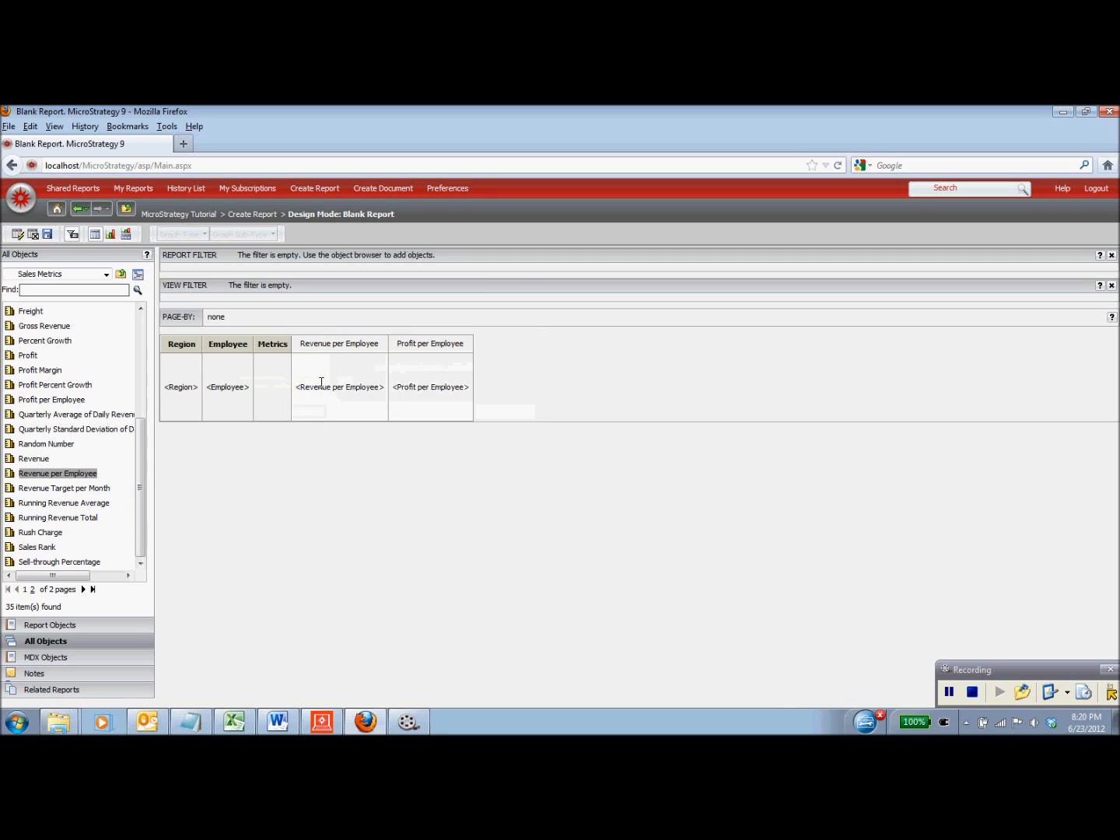
# - Run the Region/Employee report, review its 34 rows, and return to the home page
pyautogui.click(16, 234)
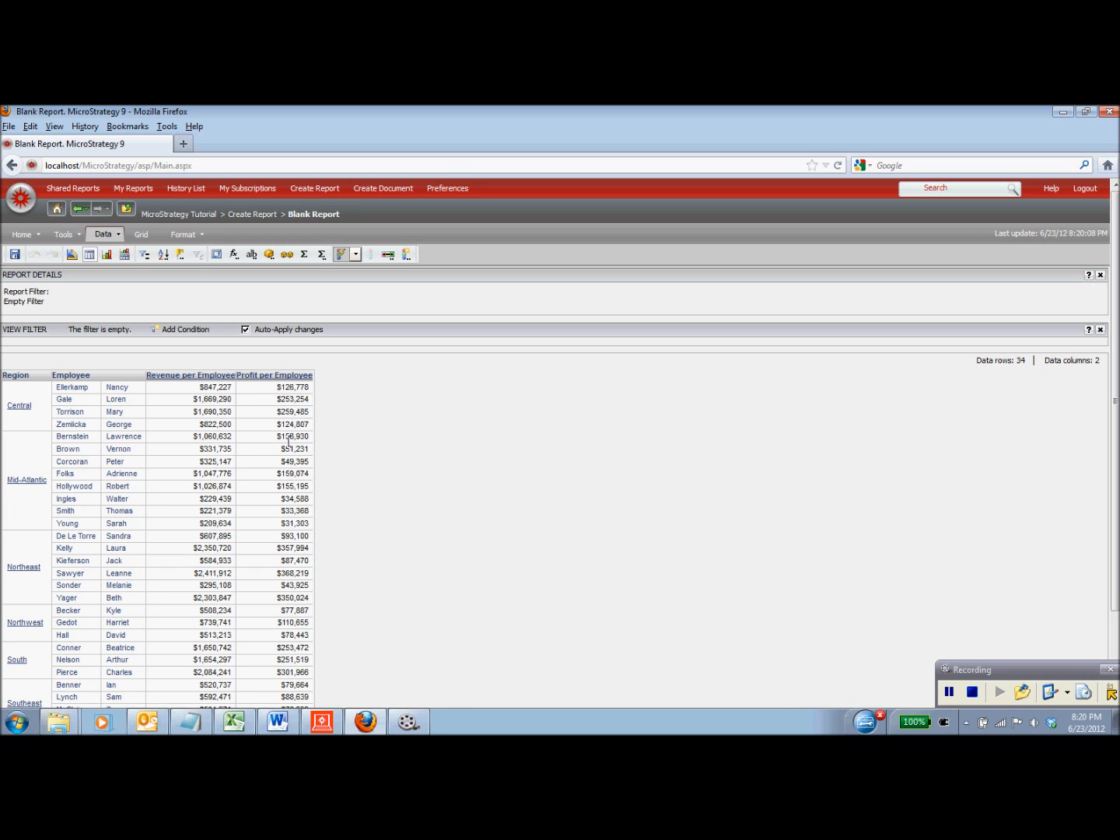
pyautogui.click(56, 210)
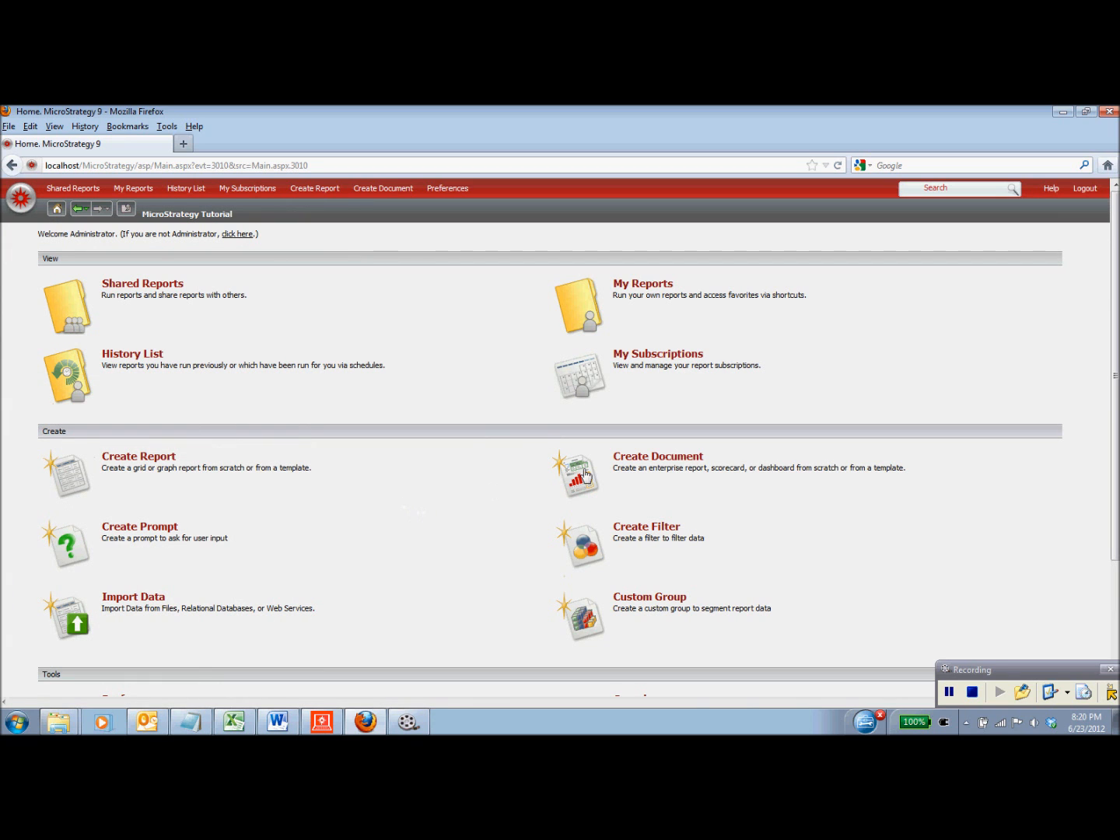
# - Open the Category Sales & Profitability Dashboard from Shared Reports
pyautogui.click(161, 290)
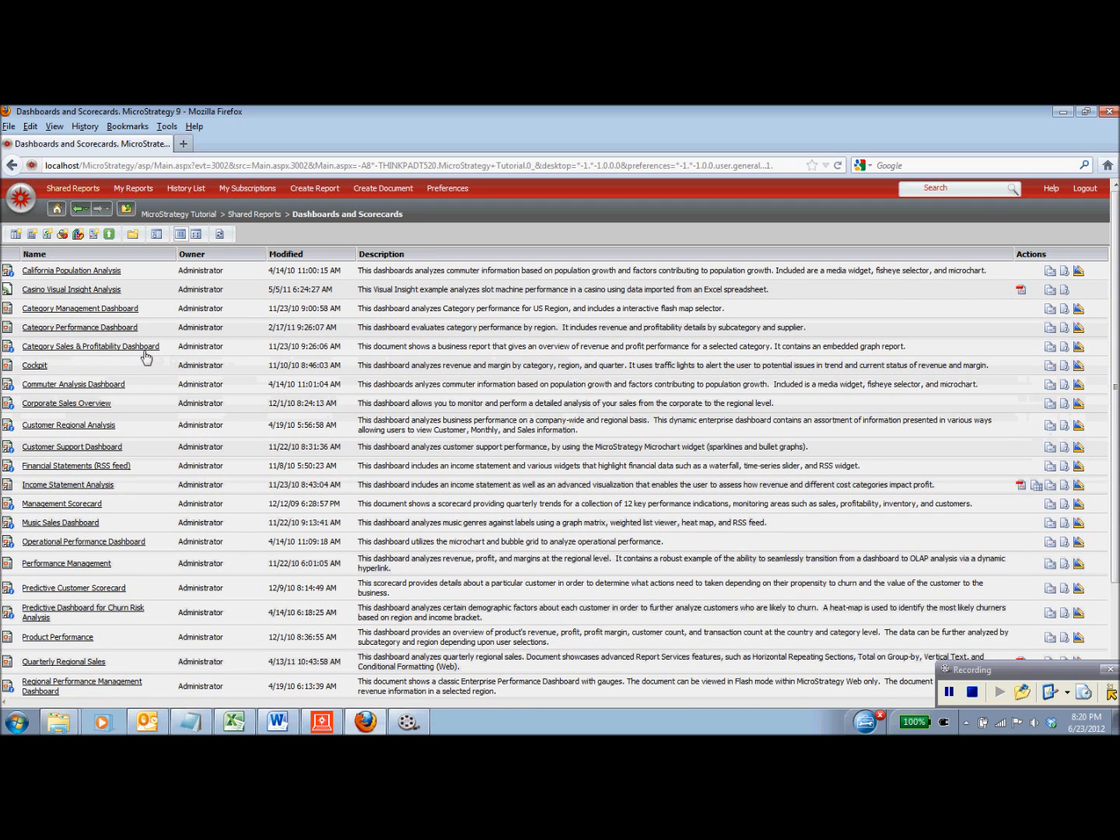
pyautogui.click(126, 347)
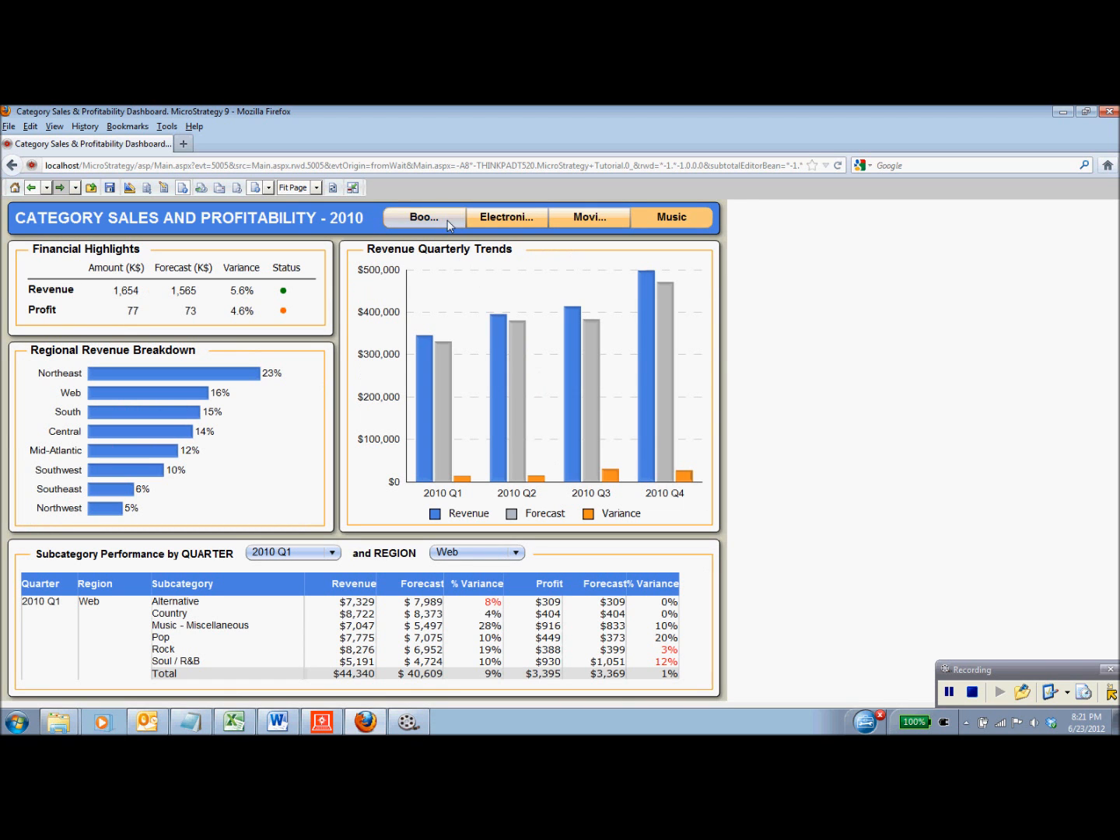
# - Switch the dashboard to Electronics figures, then to Movies figures
pyautogui.click(507, 218)
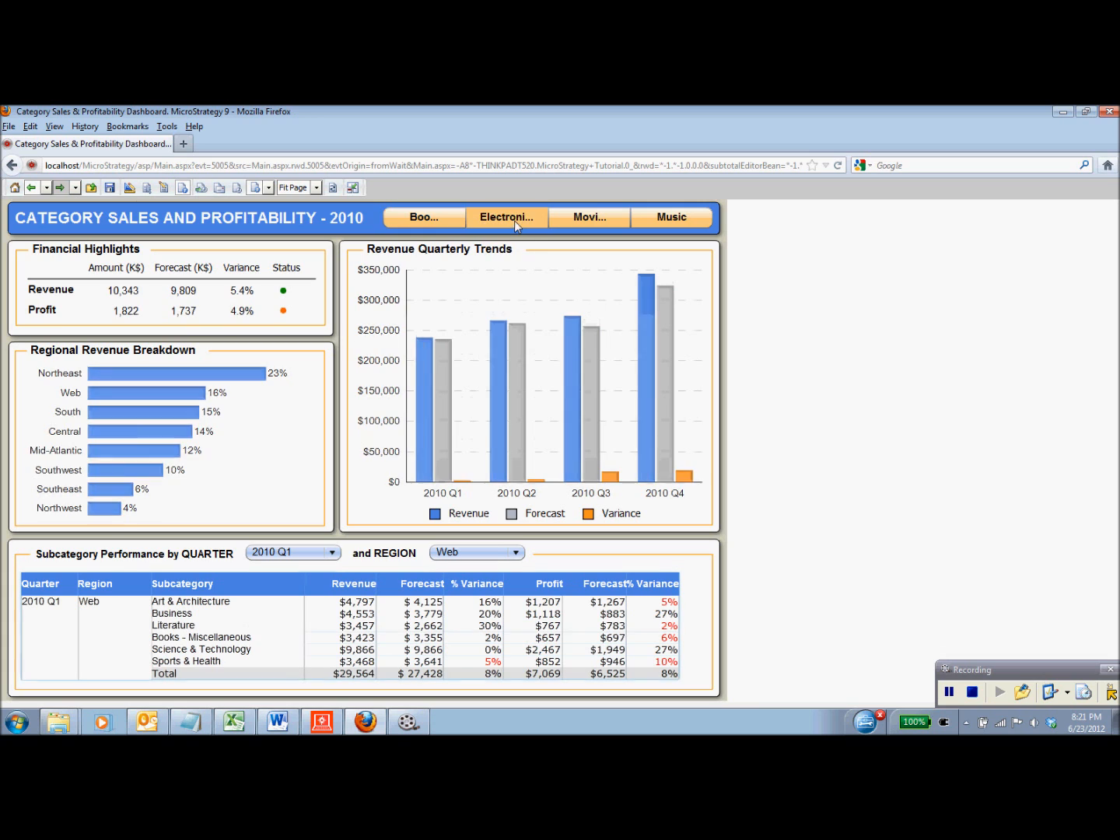
pyautogui.click(582, 221)
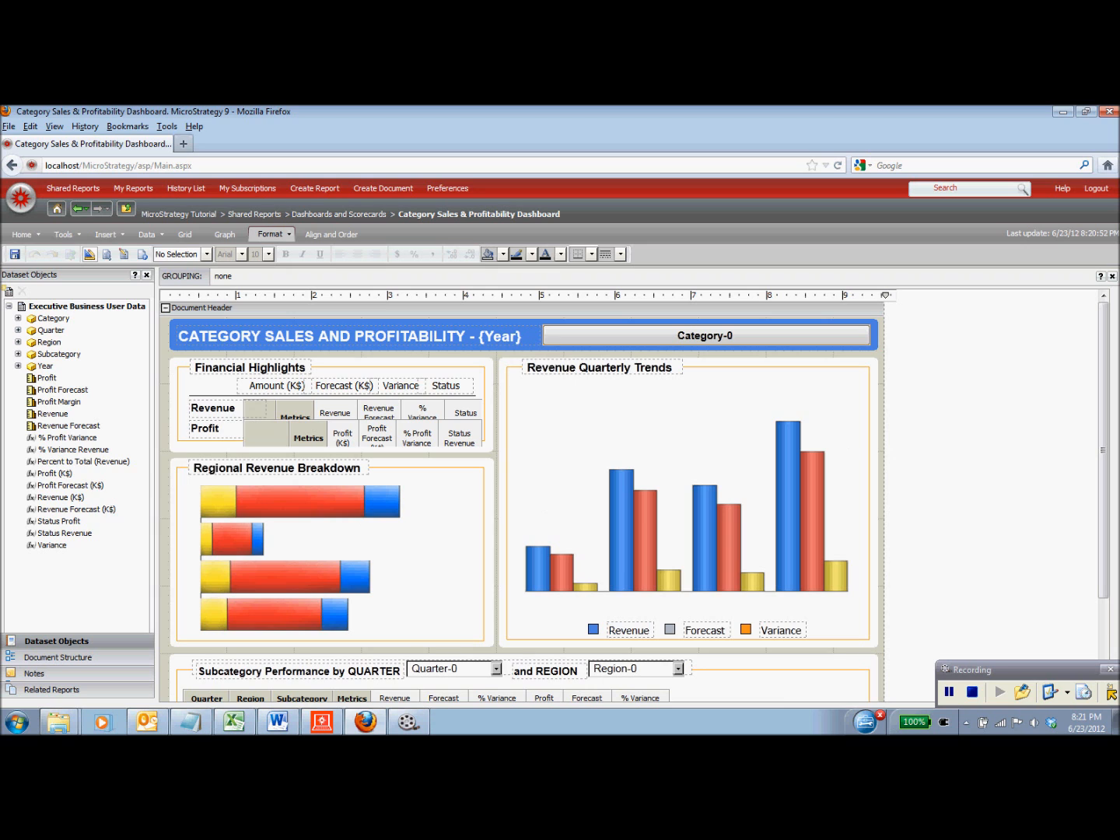
# - Scroll to the Subcategory Performance grid, select the Region-0 selector, then switch to Excel
pyautogui.moveTo(1102, 332); pyautogui.dragTo(1104, 440)
pyautogui.click(679, 554)
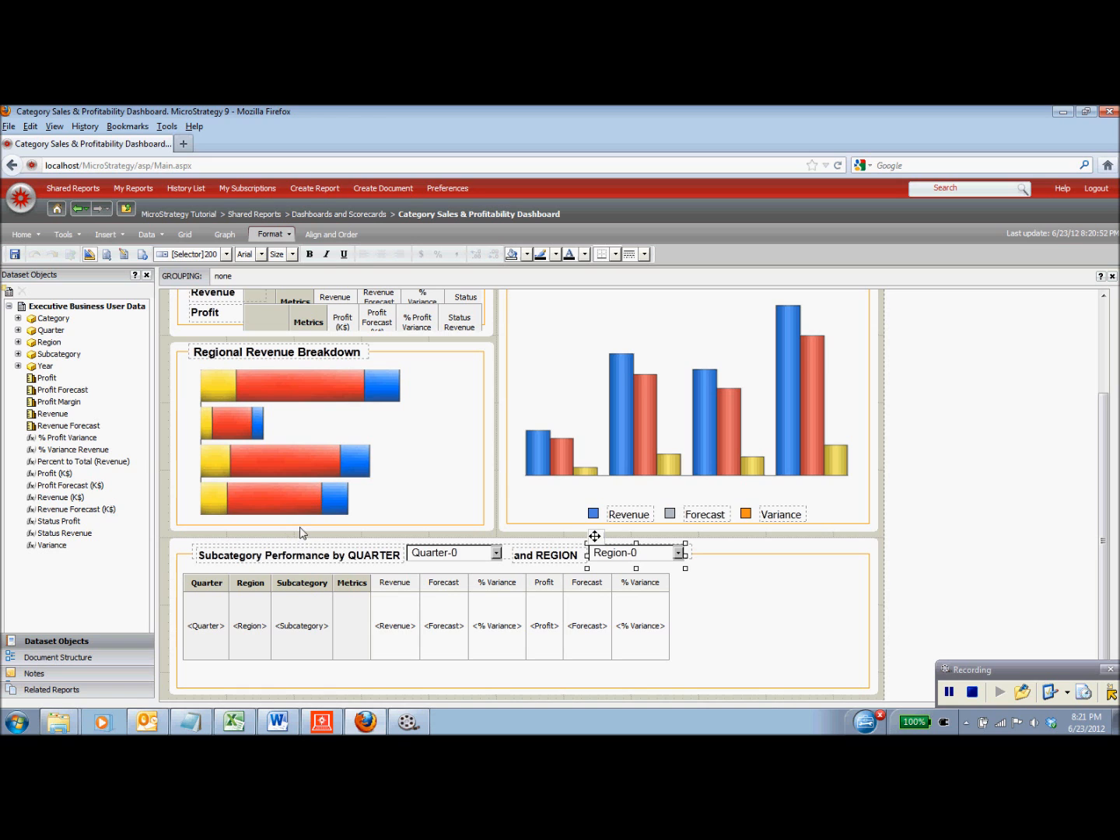
pyautogui.click(248, 721)
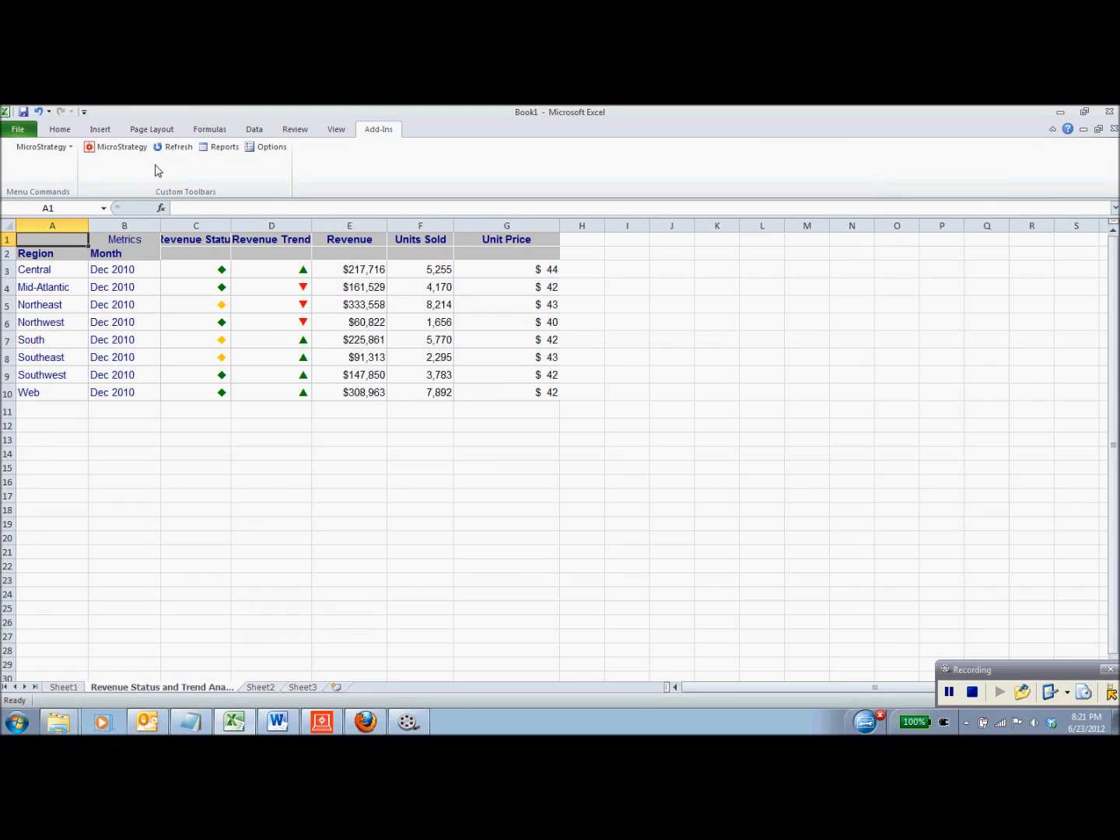
# - Launch MicroStrategy Office from Add-Ins and select the Brand Performance by Region report
pyautogui.click(116, 146)
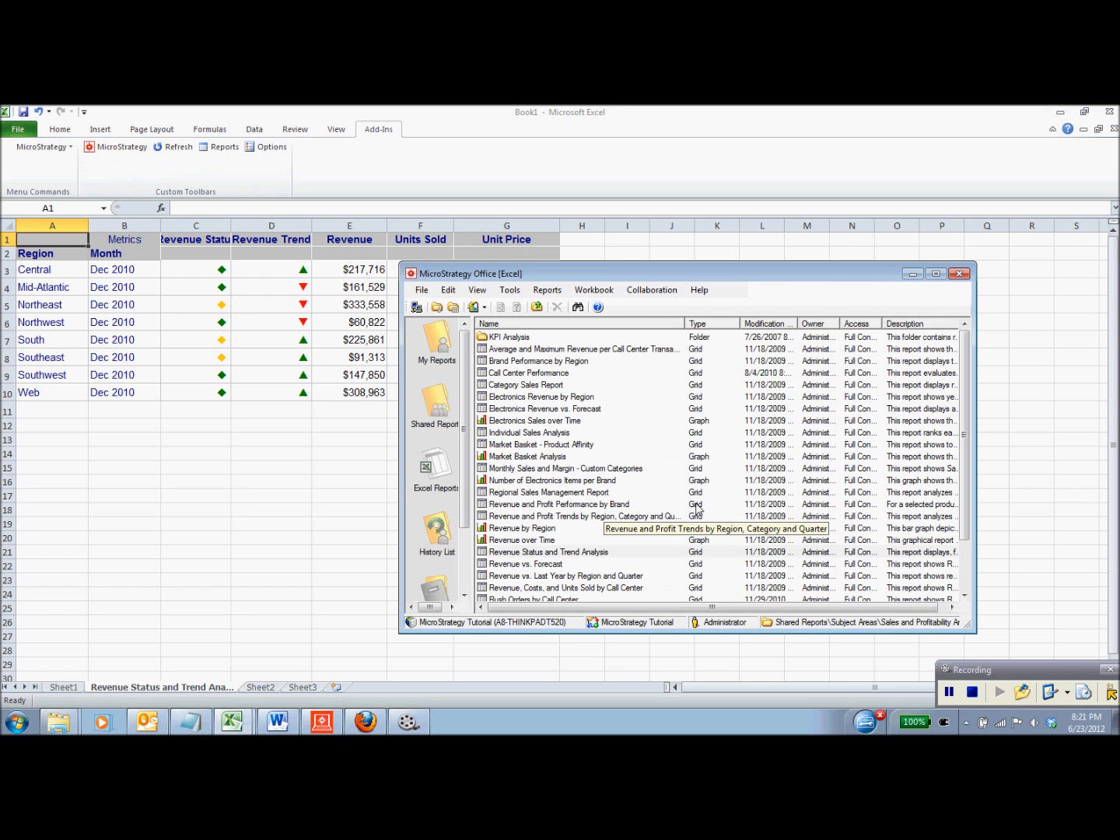
pyautogui.moveTo(963, 355)
pyautogui.mouseDown()
pyautogui.moveTo(963, 373)
pyautogui.moveTo(969, 350)
pyautogui.mouseUp()
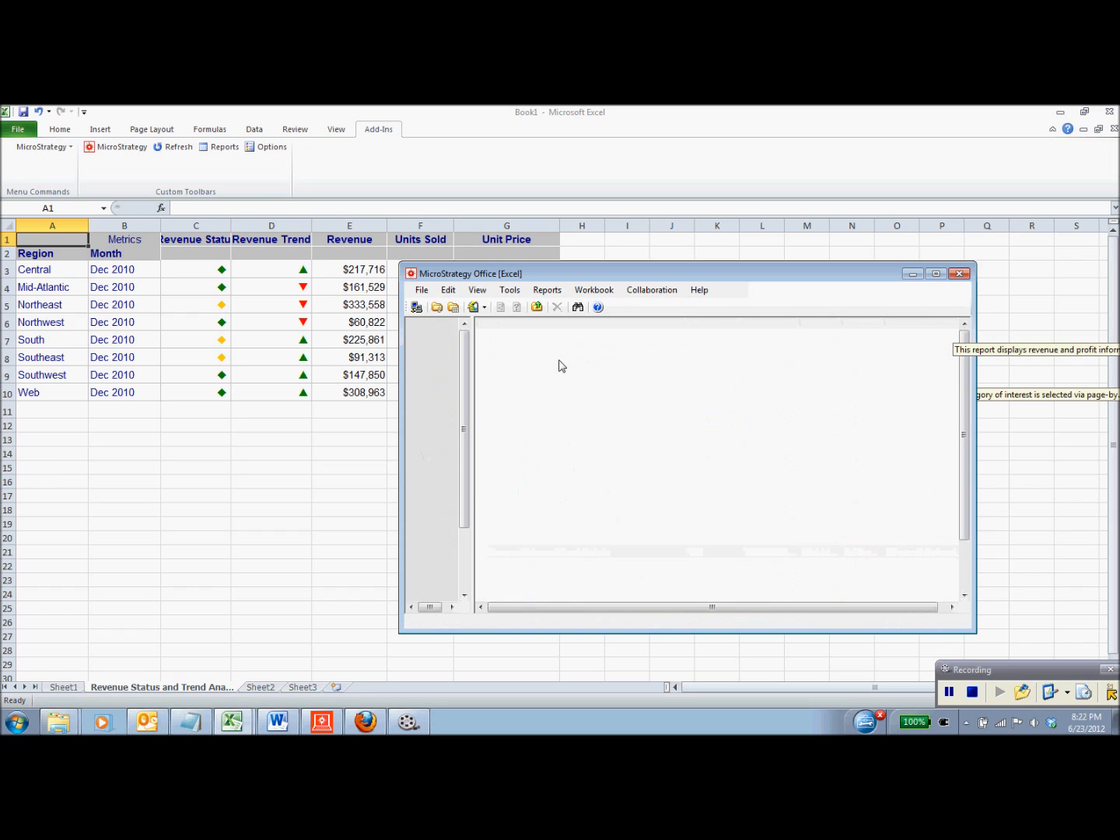
pyautogui.click(557, 361)
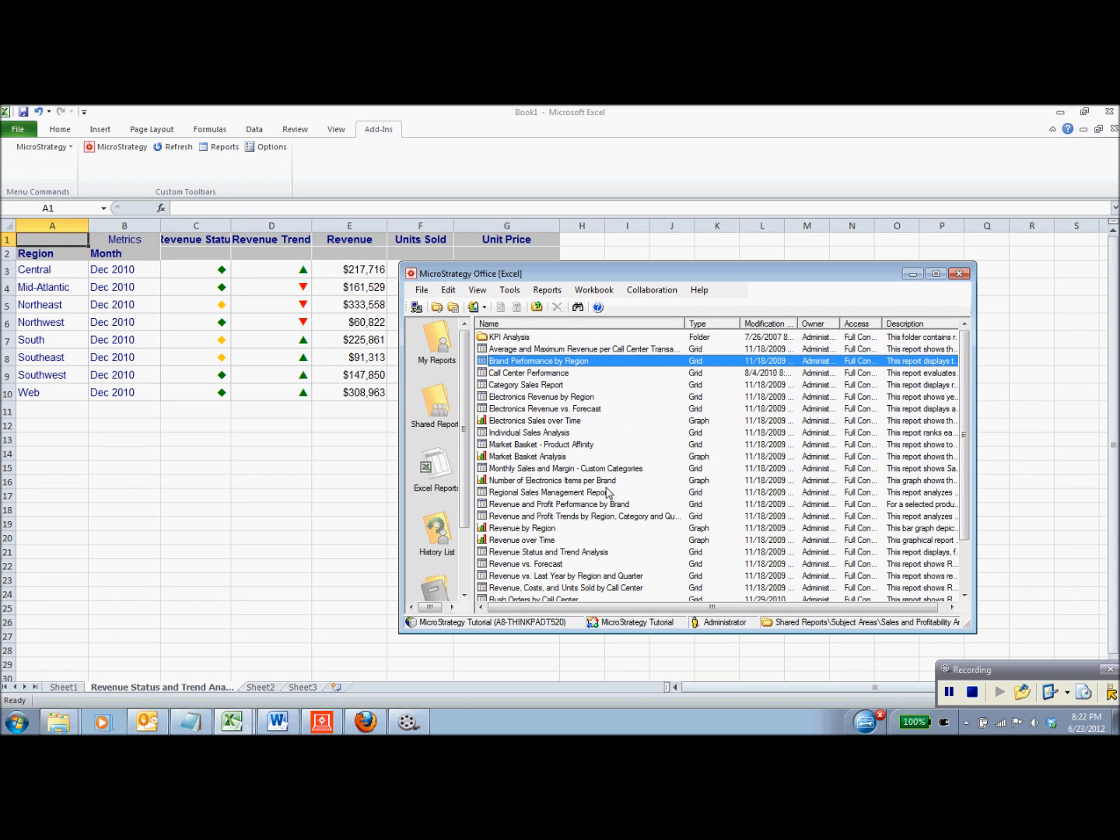
pyautogui.rightClick(528, 363)
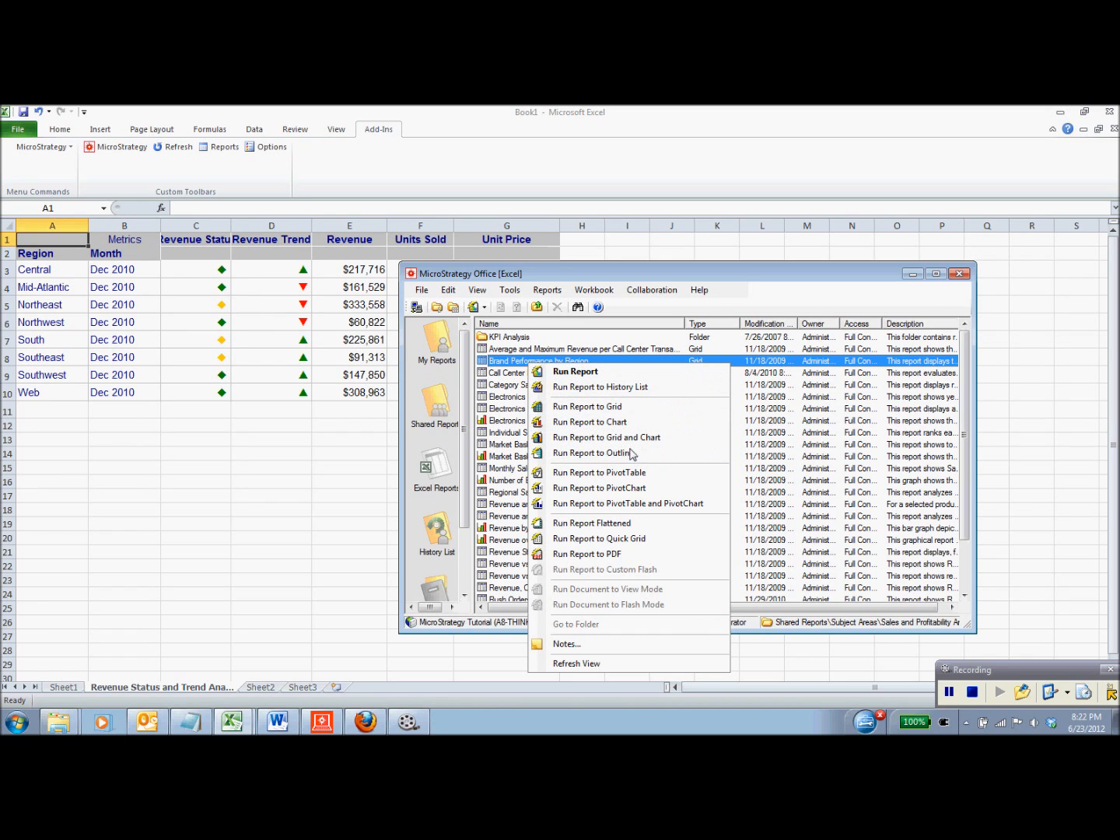
pyautogui.click(611, 379)
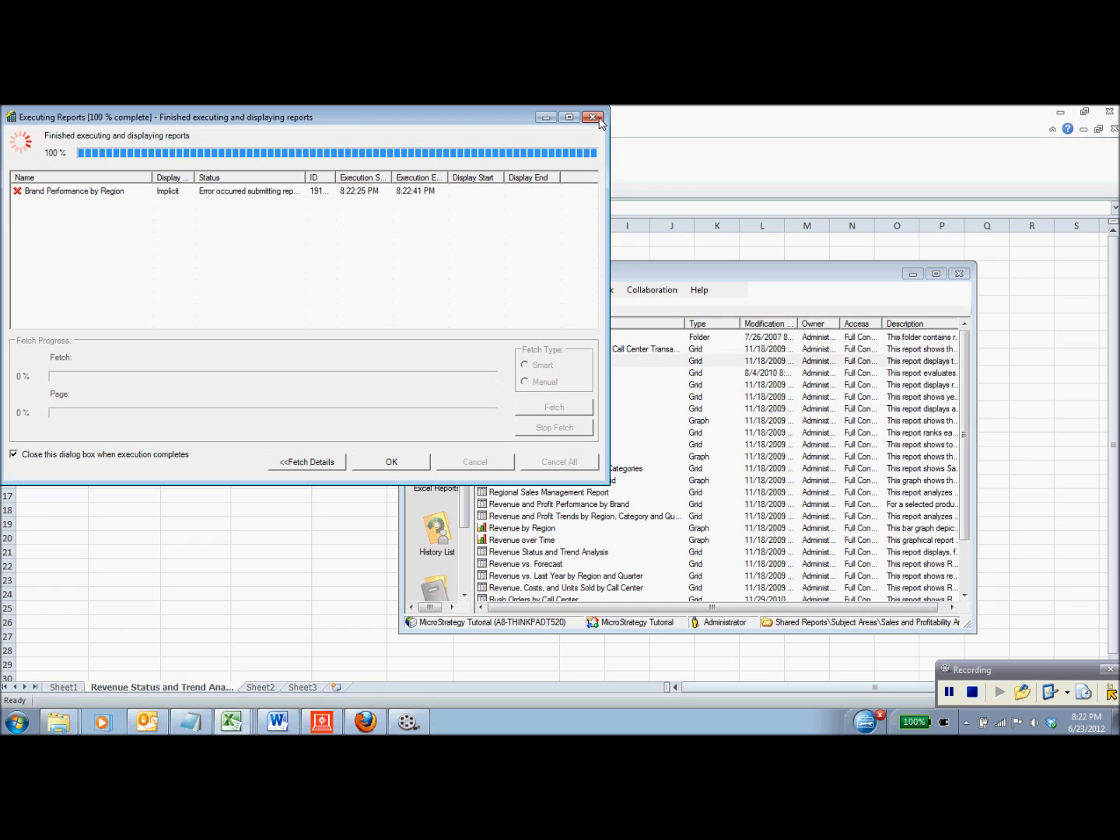
pyautogui.click(594, 118)
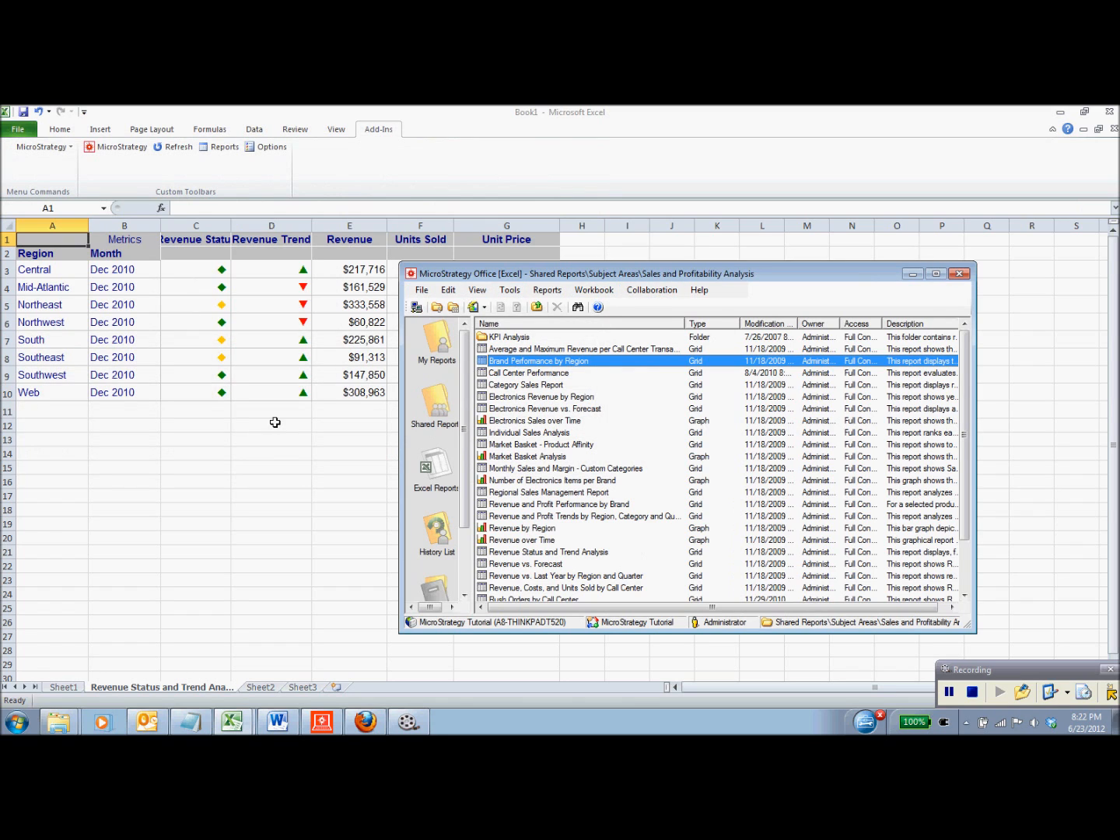
# - Widen columns C and D to fully show the Revenue Status and Revenue Trend headings
pyautogui.click(199, 491)
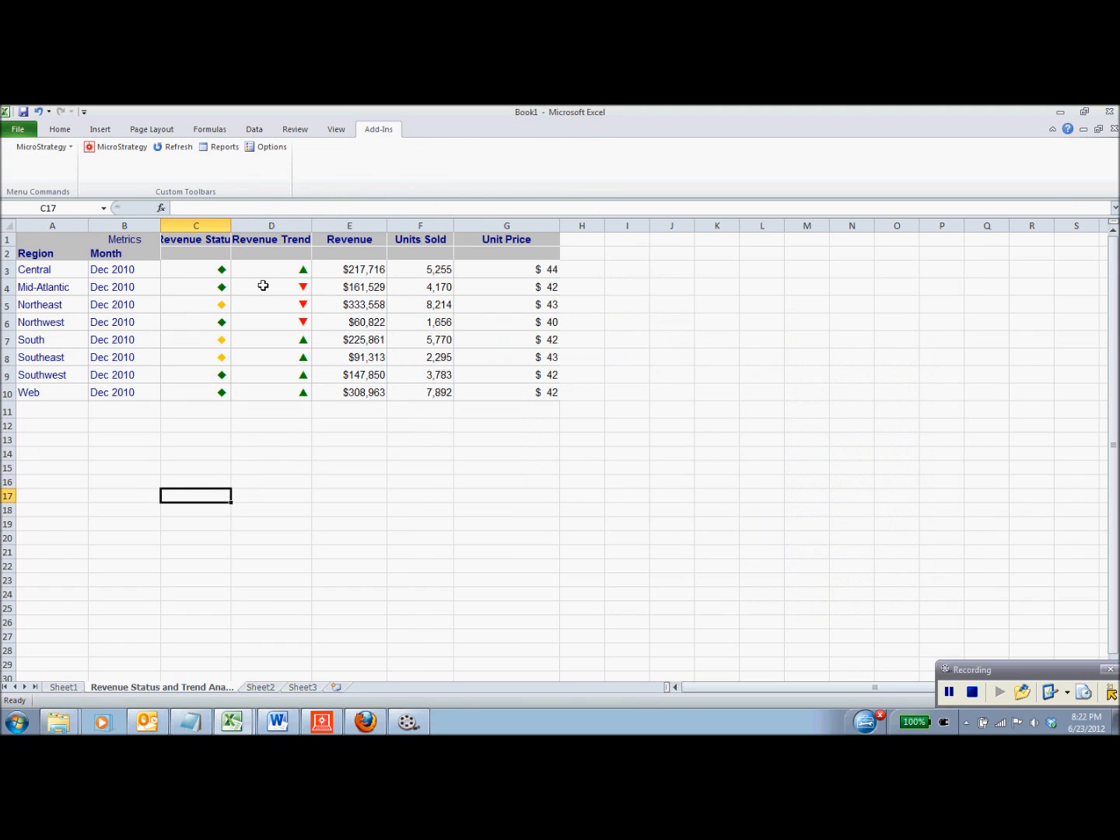
pyautogui.moveTo(232, 225); pyautogui.dragTo(264, 222)
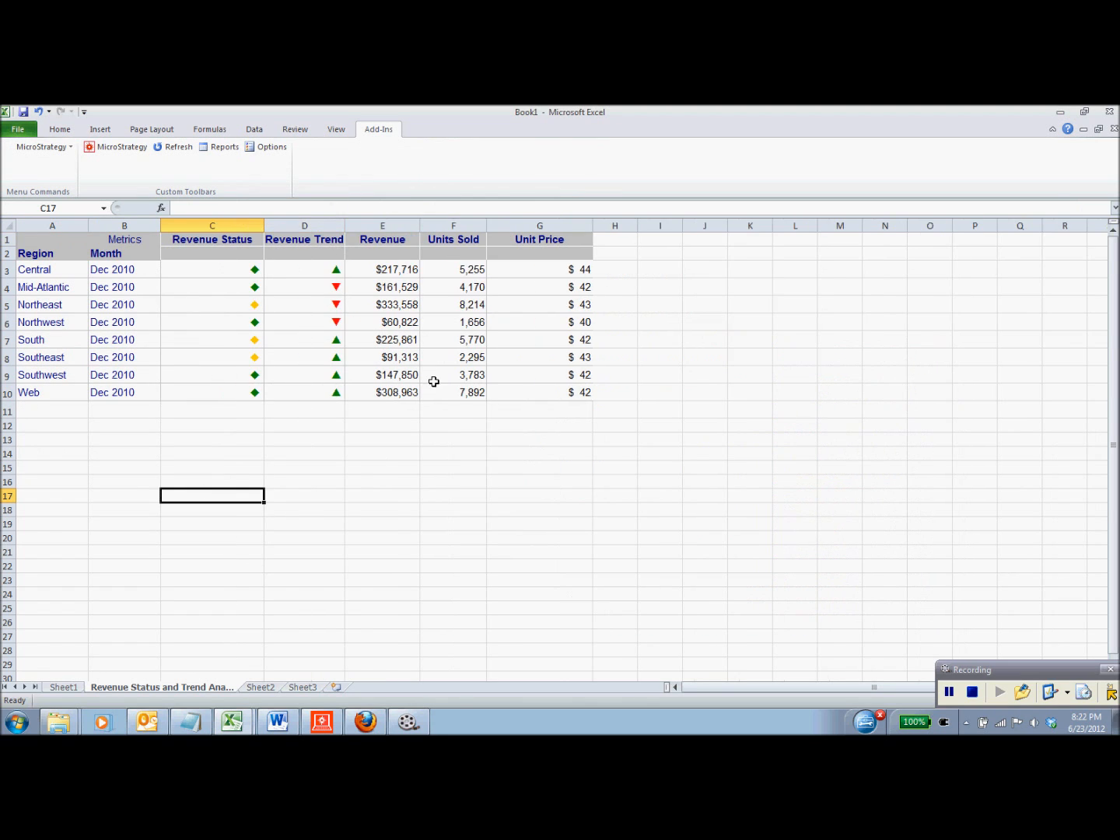
pyautogui.moveTo(344, 225); pyautogui.dragTo(357, 223)
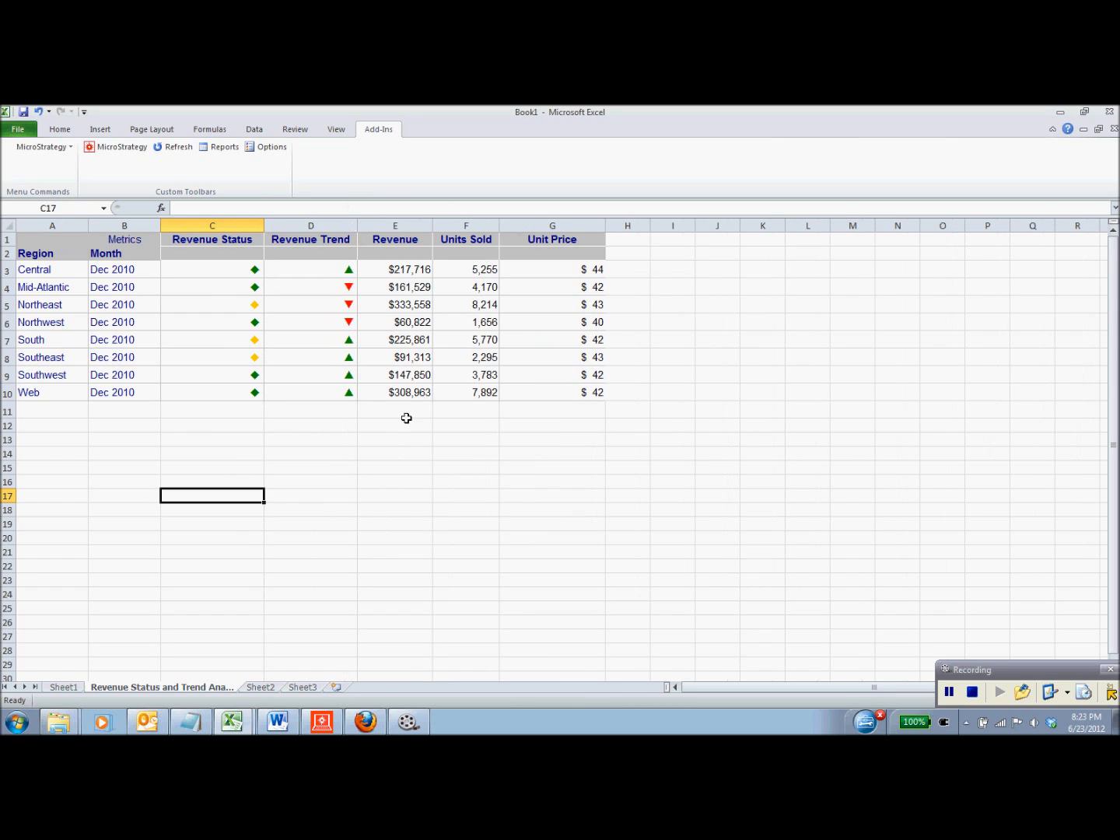